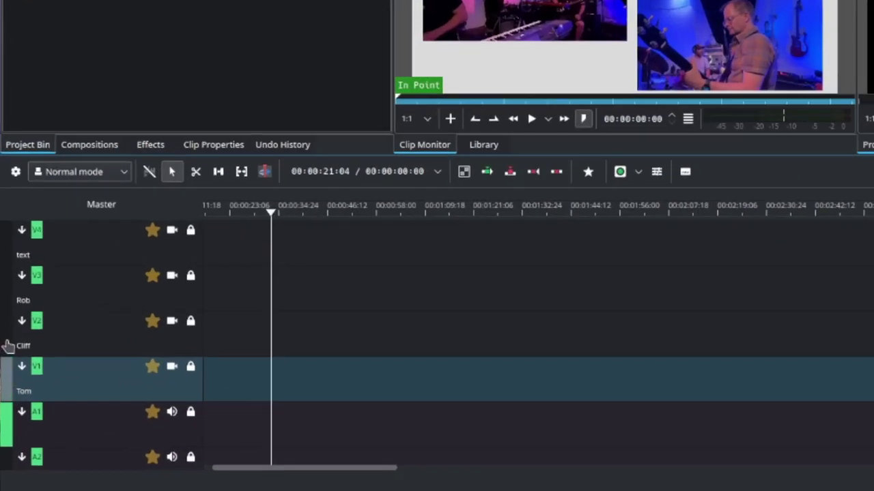
# Step: Make the Cliff, Rob and text tracks insert targets
pyautogui.click(6, 344)
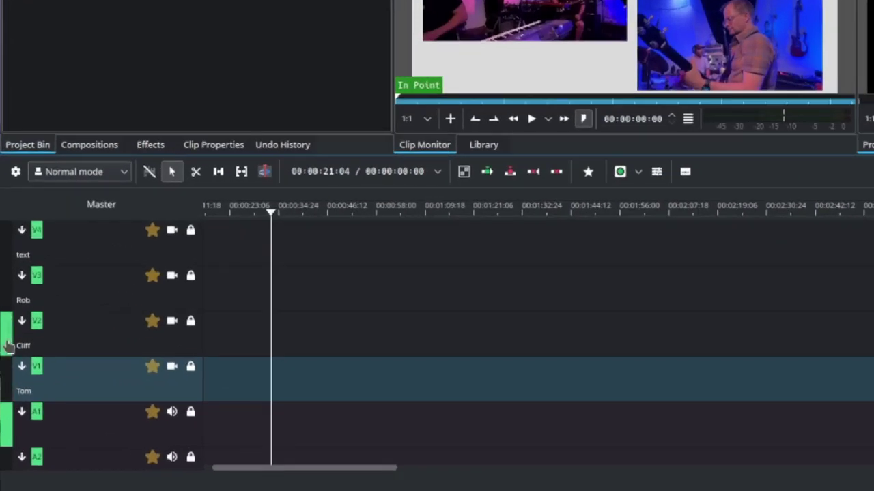
pyautogui.click(7, 295)
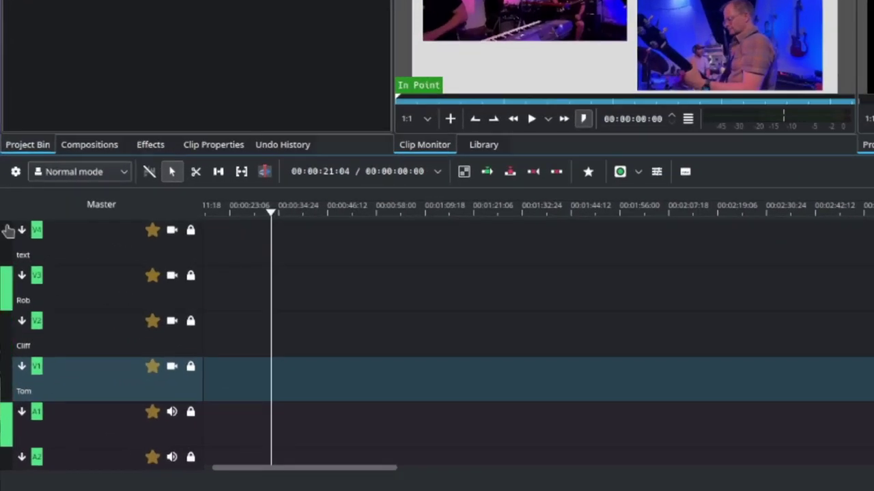
pyautogui.click(7, 255)
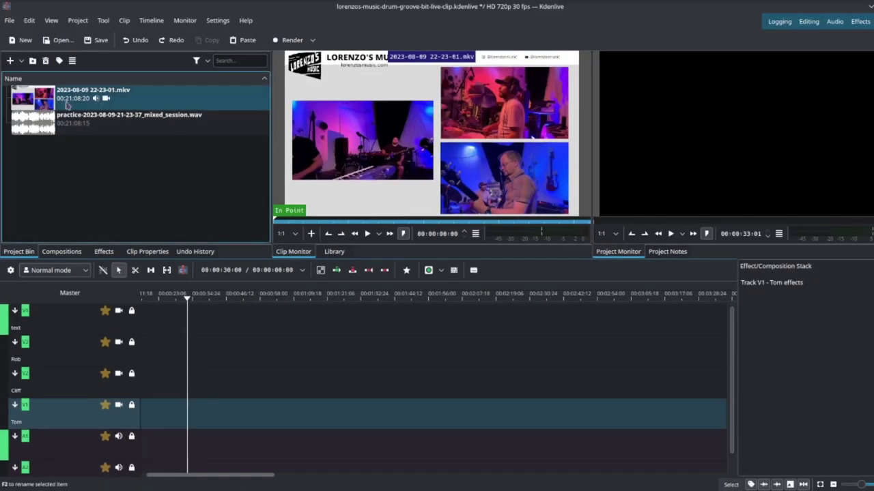
pyautogui.moveTo(67, 102); pyautogui.dragTo(191, 417)
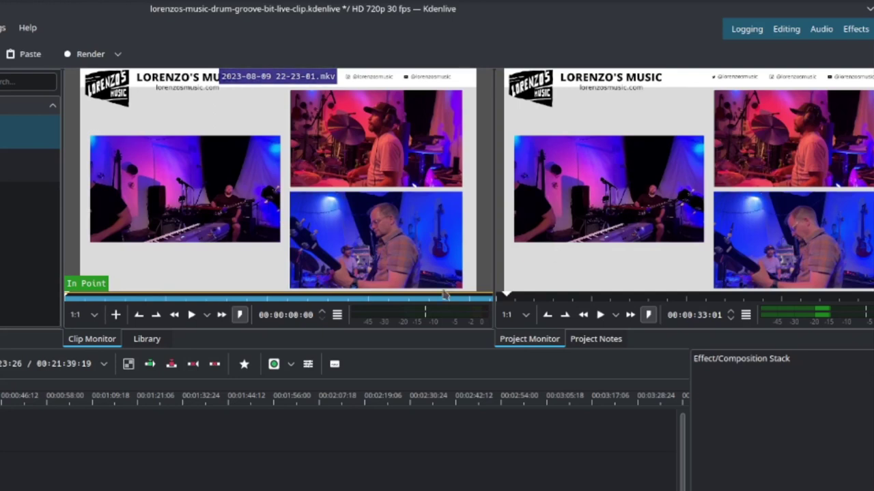
pyautogui.moveTo(82, 236)
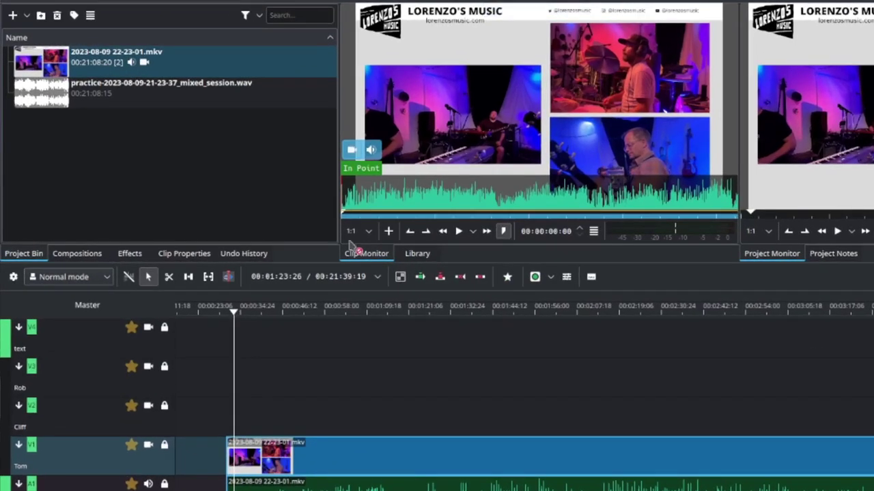
pyautogui.moveTo(353, 247); pyautogui.dragTo(252, 427)
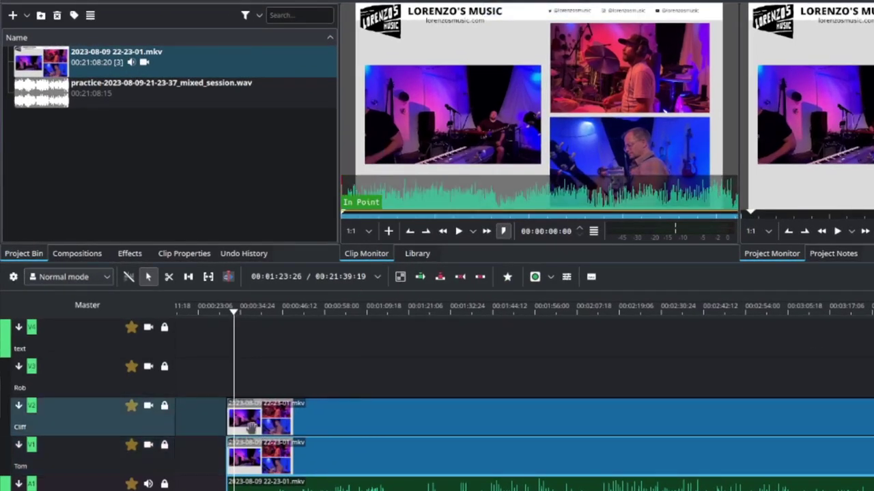
pyautogui.moveTo(352, 150)
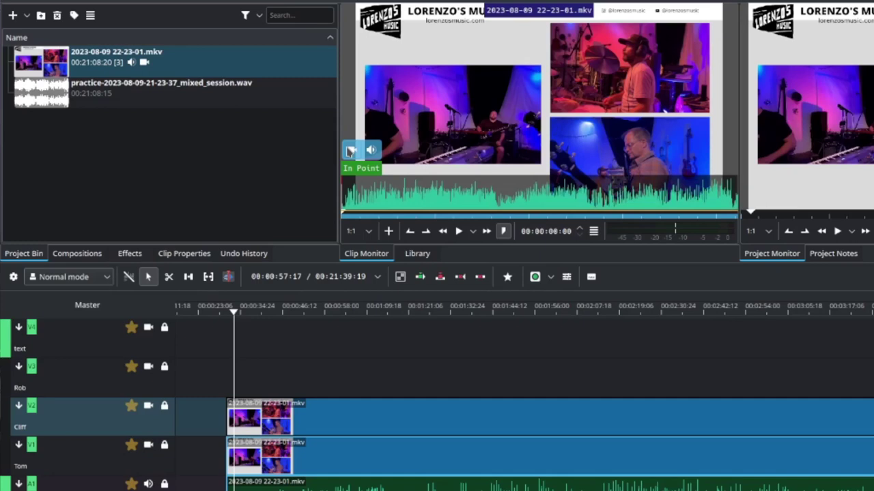
pyautogui.moveTo(350, 150); pyautogui.dragTo(235, 383)
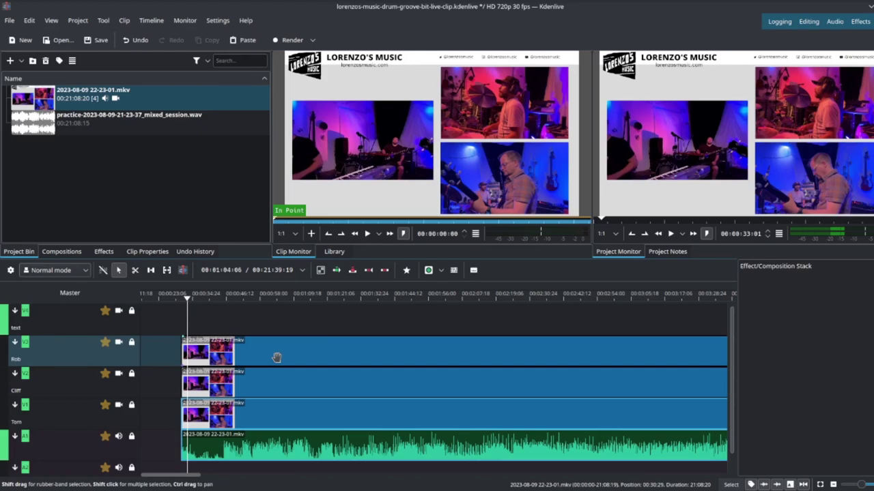
# Step: Add a Transform effect to the Rob track's clip
pyautogui.click(277, 358)
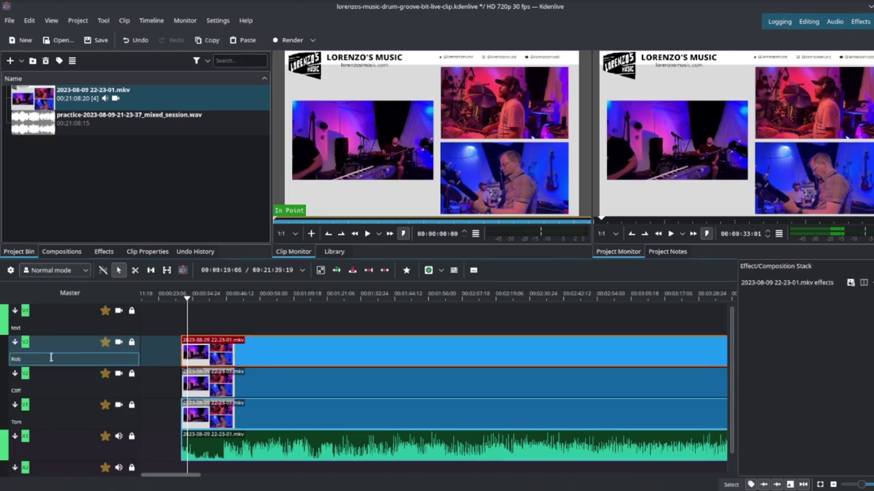
pyautogui.rightClick(335, 351)
pyautogui.moveTo(426, 334)
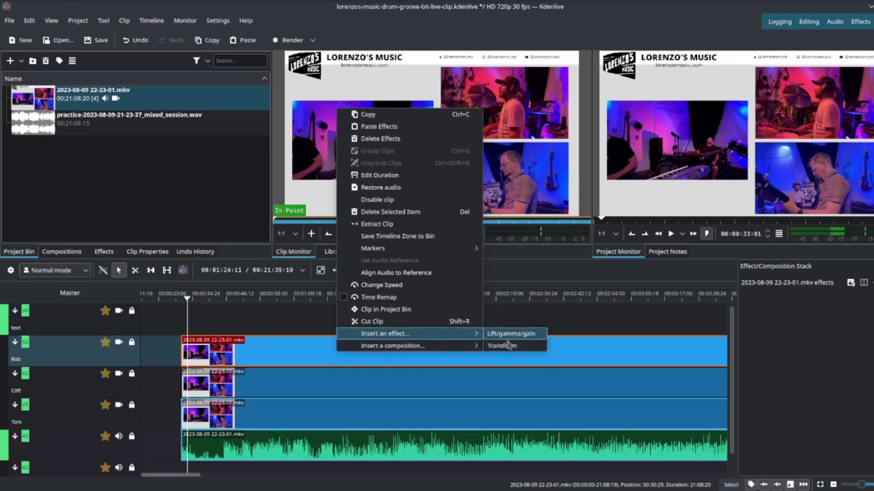
pyautogui.click(508, 344)
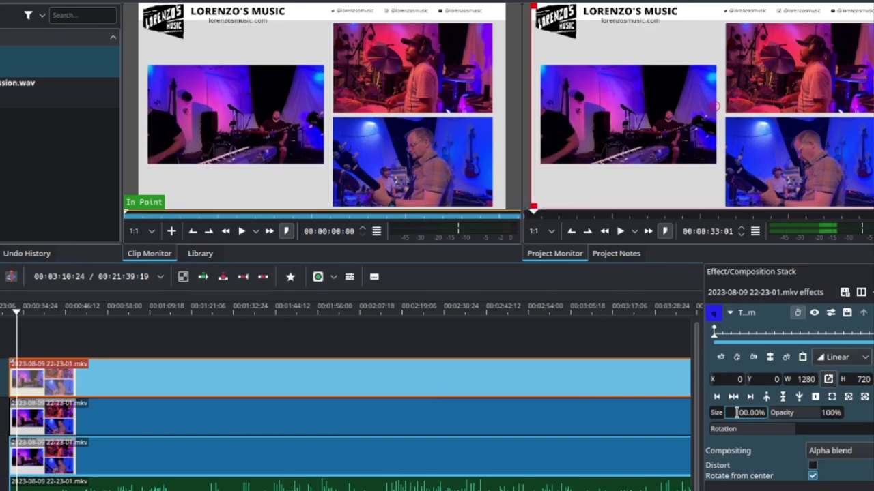
# Step: Enlarge the Rob clip to 3008×1692 at position -1602, -181 to frame the drummer
pyautogui.scroll(10, 736, 412)
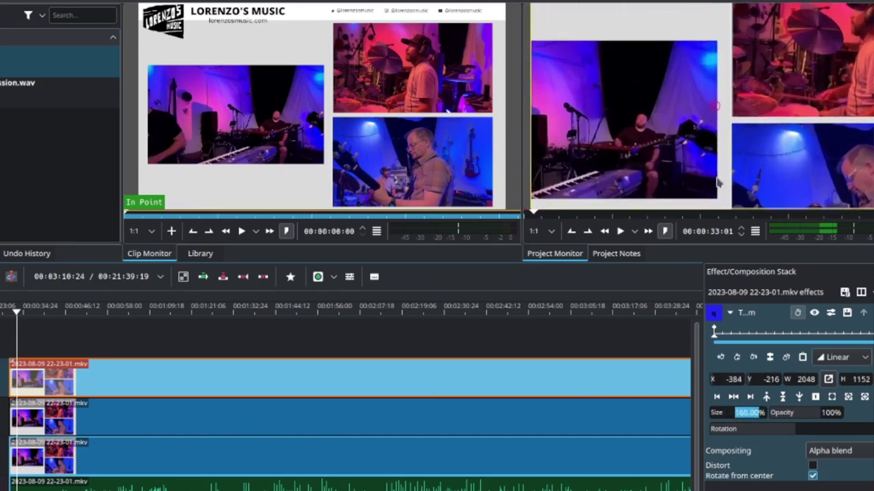
pyautogui.moveTo(714, 102); pyautogui.dragTo(570, 155)
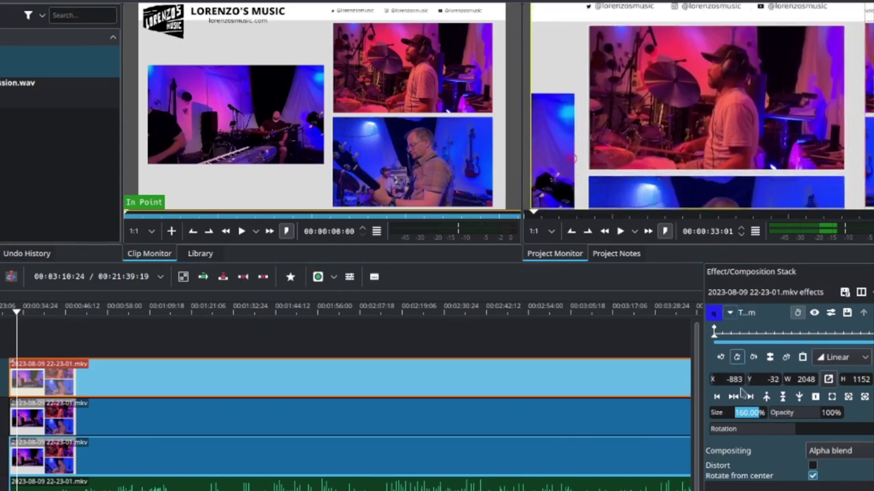
pyautogui.scroll(3, 745, 419)
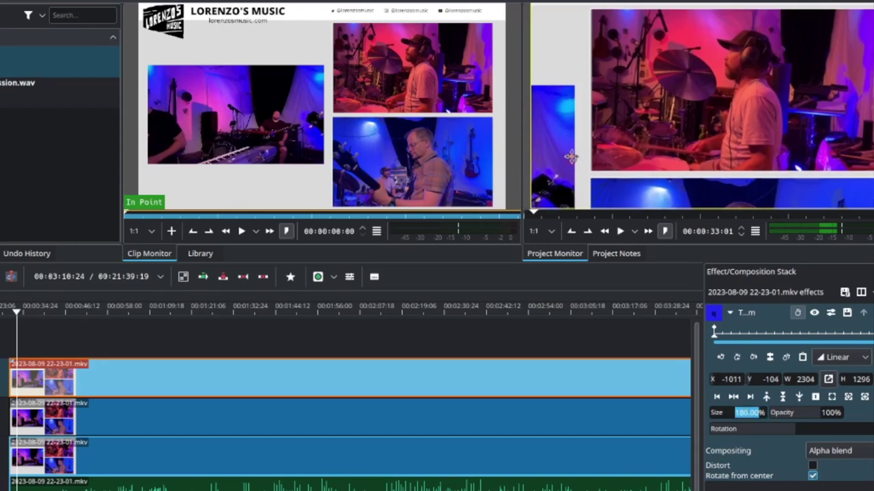
pyautogui.moveTo(569, 161); pyautogui.dragTo(558, 170)
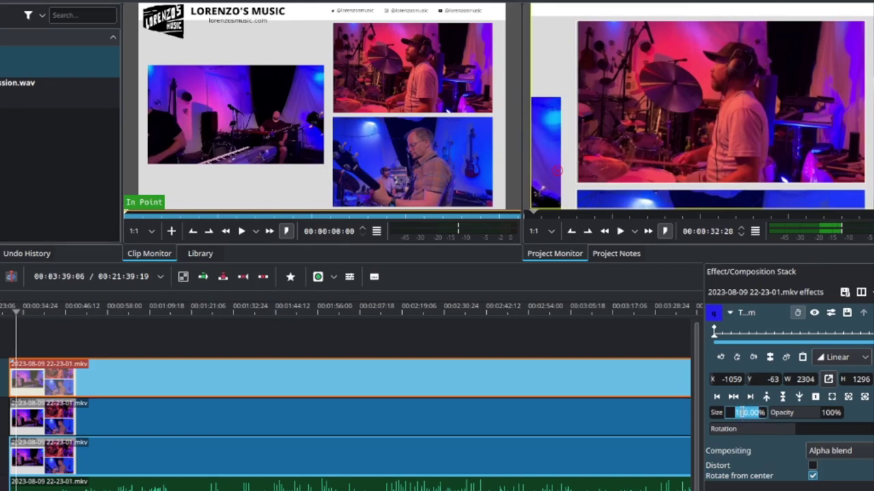
pyautogui.scroll(14, 736, 413)
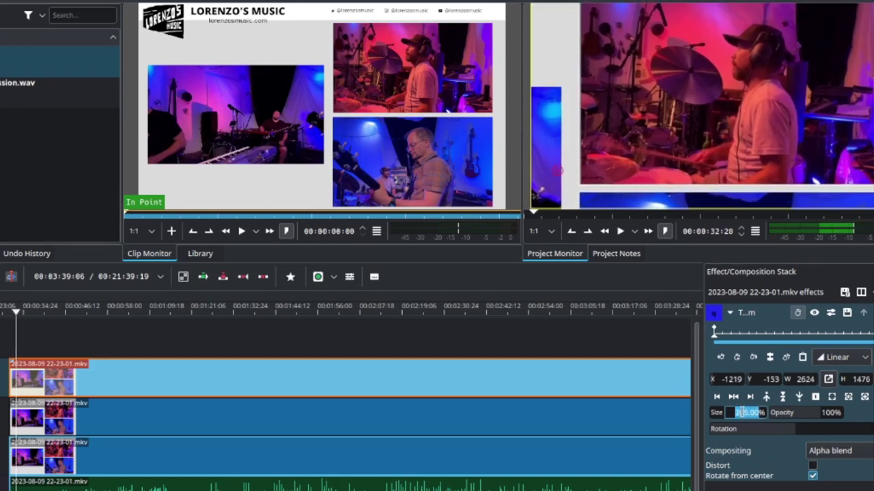
pyautogui.scroll(-5, 738, 411)
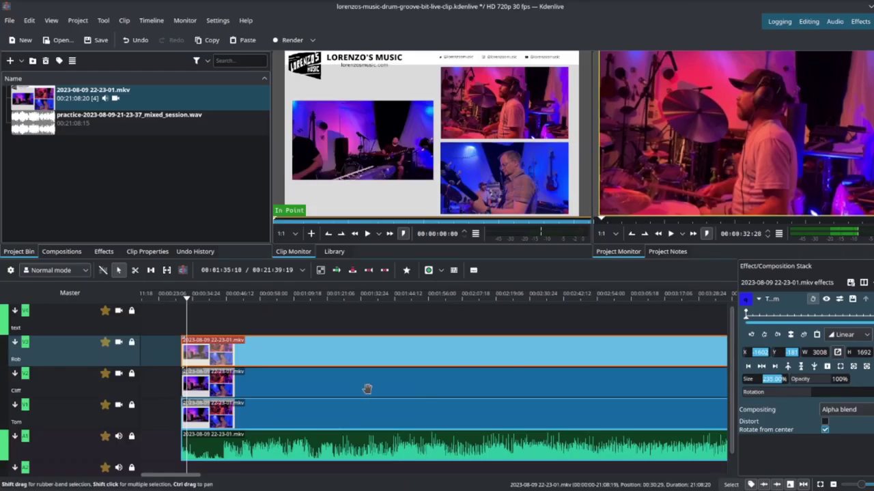
pyautogui.click(241, 425)
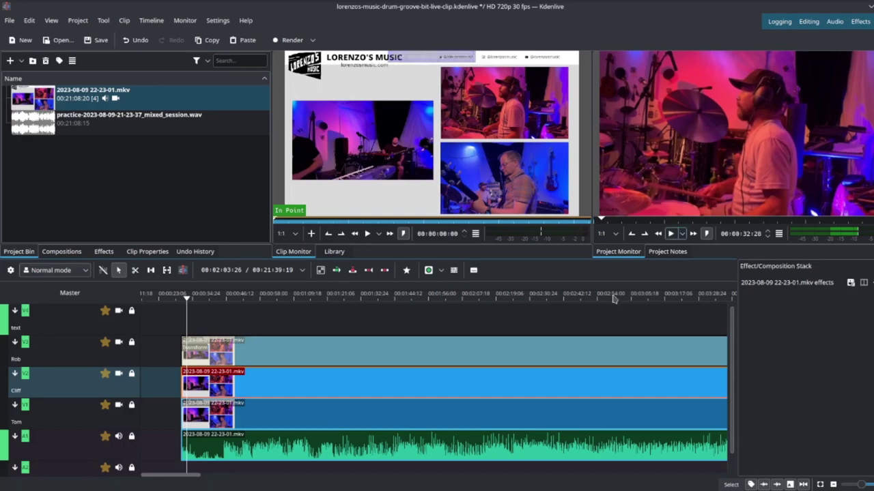
pyautogui.click(247, 357)
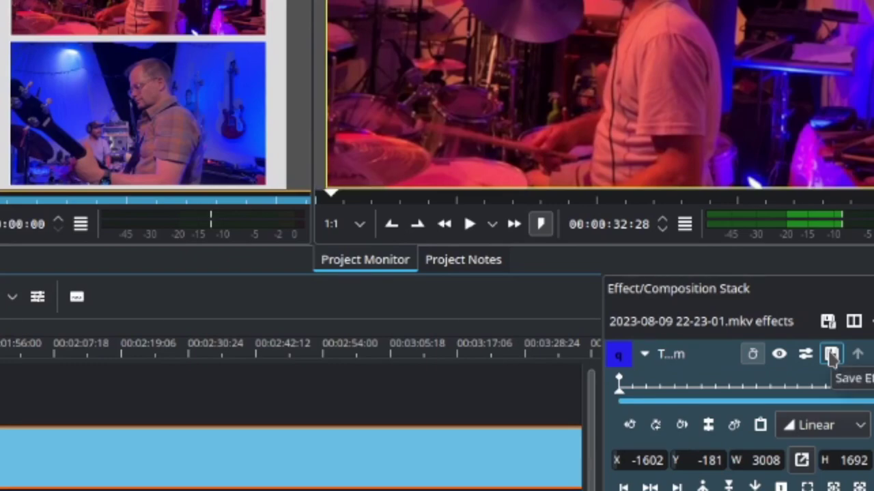
# Step: Save the transform as custom effect 'rob cam' with comment 'for live video editing', then undo it
pyautogui.click(831, 355)
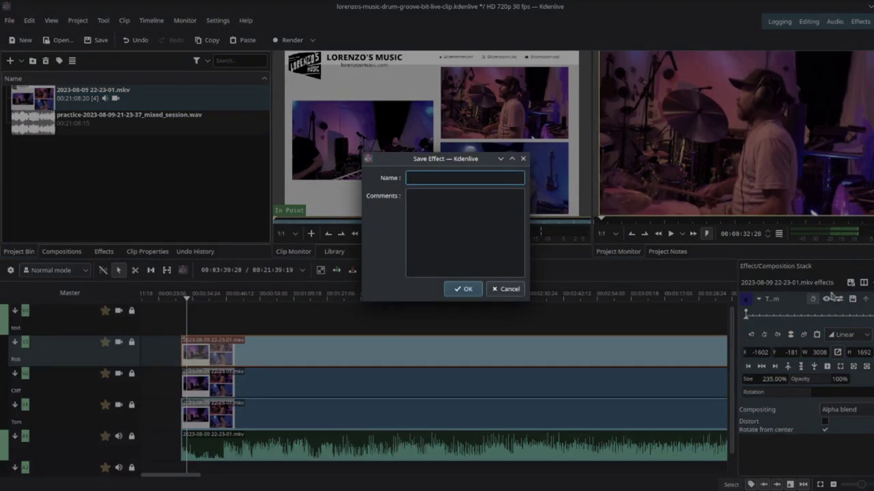
pyautogui.click(458, 193)
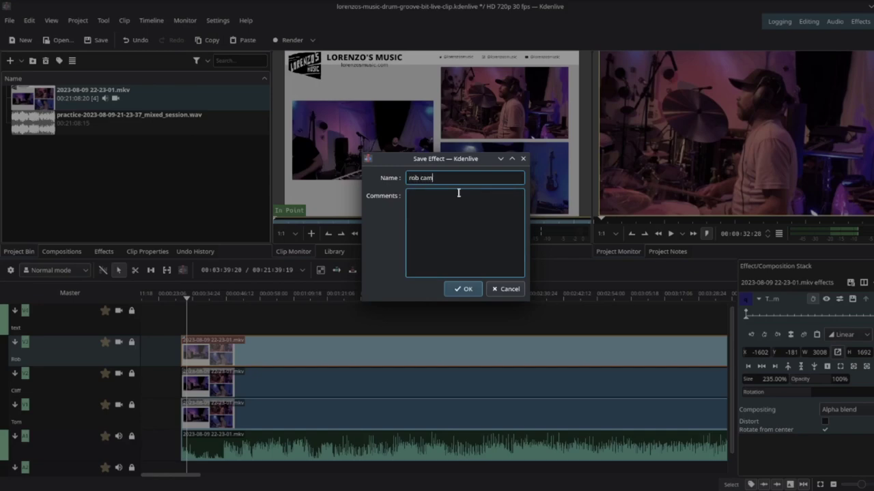
pyautogui.write('for live video editing')
pyautogui.click(512, 289)
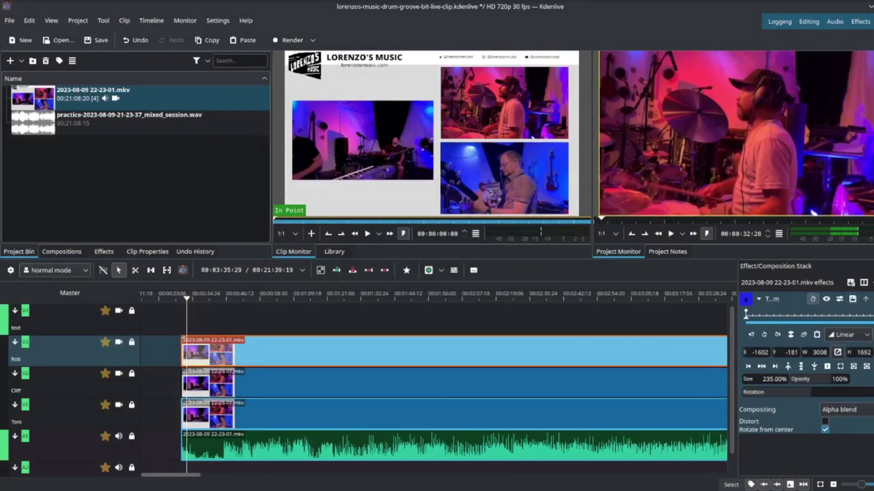
pyautogui.hotkey('ctrl', 'z')
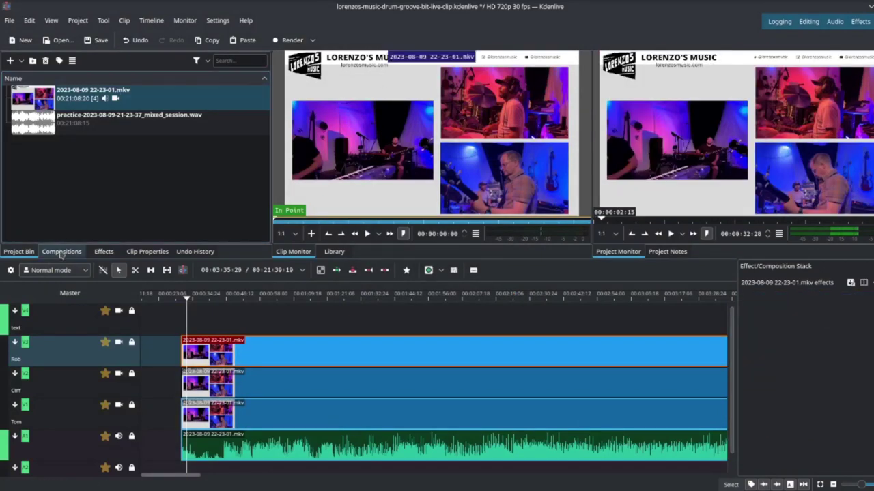
# Step: Apply the saved 'Rob cam live' effect to the Rob clip and hide the Rob track
pyautogui.click(104, 252)
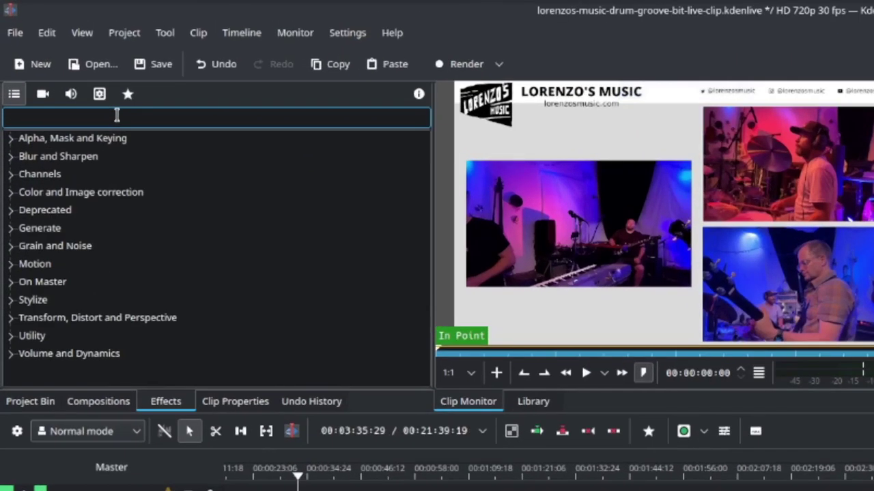
pyautogui.click(74, 75)
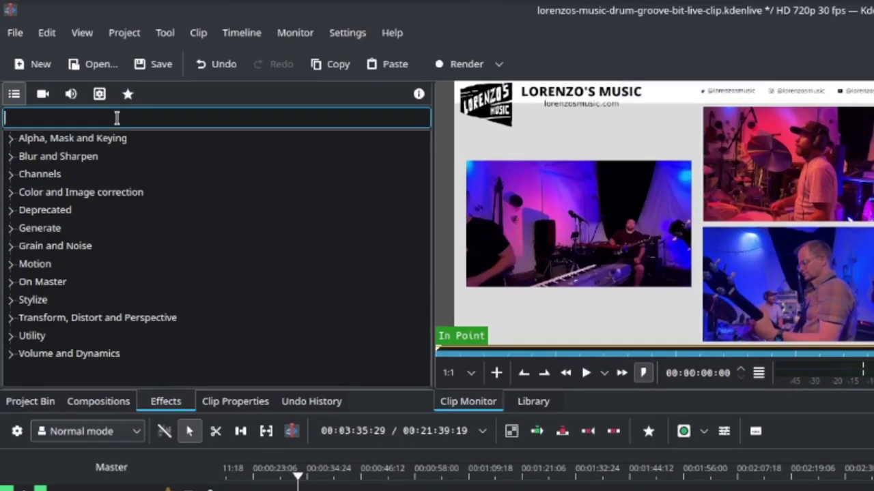
pyautogui.write('rob')
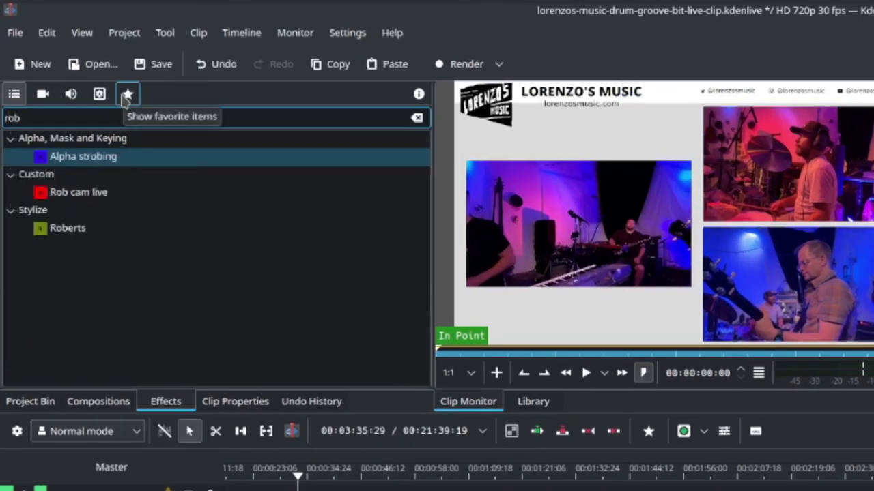
pyautogui.click(68, 192)
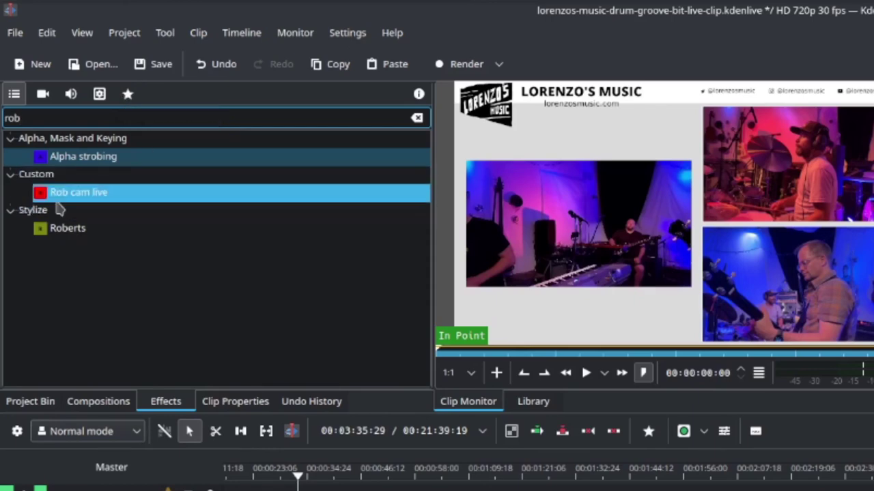
pyautogui.moveTo(69, 203); pyautogui.dragTo(374, 336)
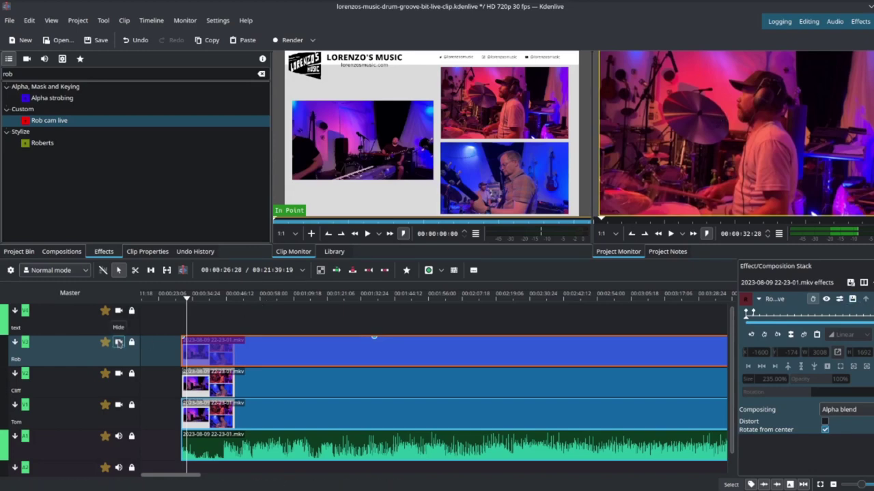
pyautogui.click(119, 342)
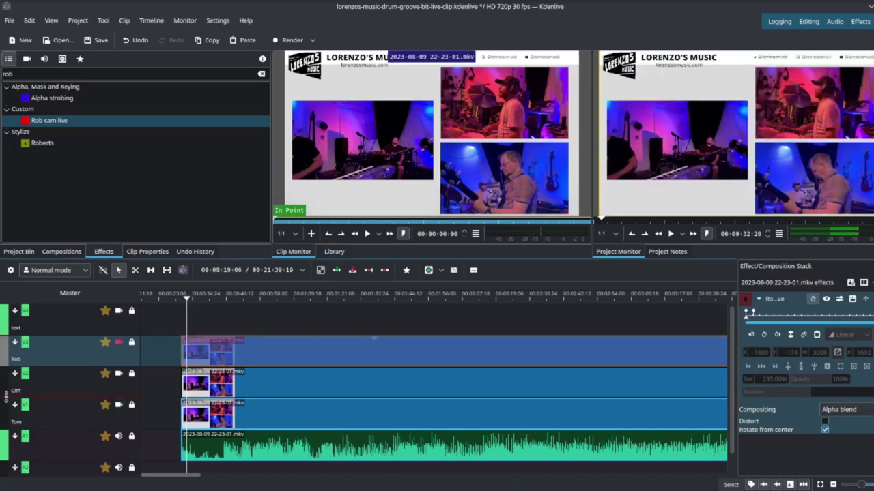
pyautogui.click(284, 381)
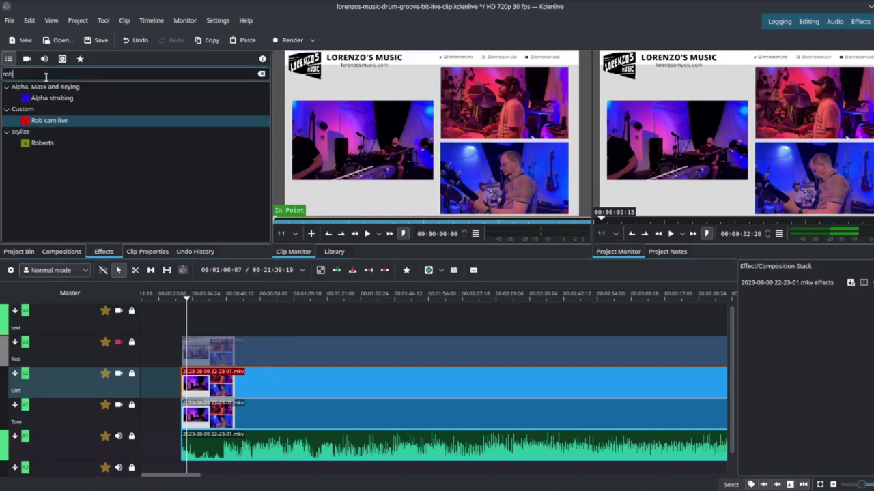
# Step: Apply 'Cliff cam live 2 updated' to the Cliff clip and hide the Cliff track
pyautogui.press('BackSpace')
pyautogui.press('BackSpace')
pyautogui.press('BackSpace')
pyautogui.write('cliff')
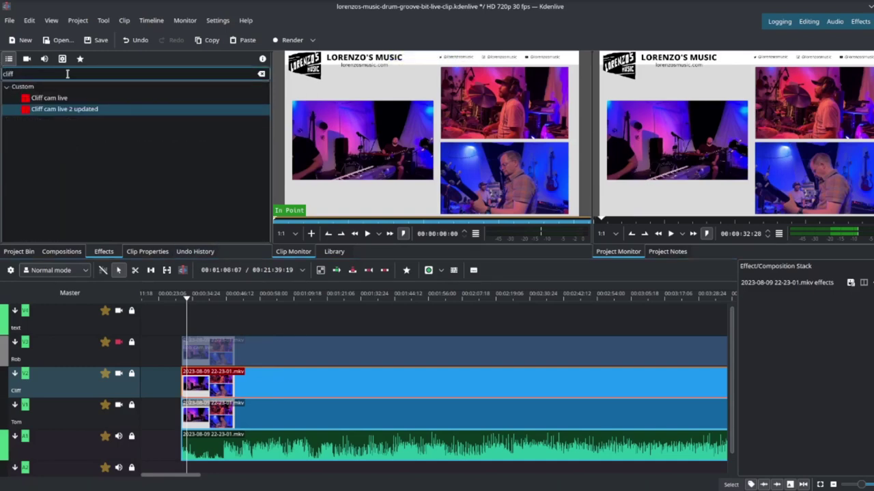
pyautogui.moveTo(68, 109); pyautogui.dragTo(262, 255)
pyautogui.moveTo(355, 392); pyautogui.dragTo(354, 392)
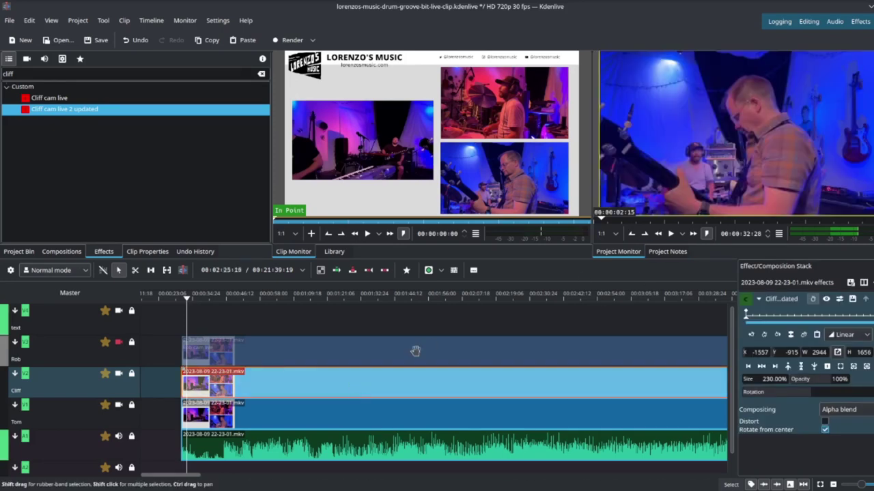
pyautogui.click(119, 373)
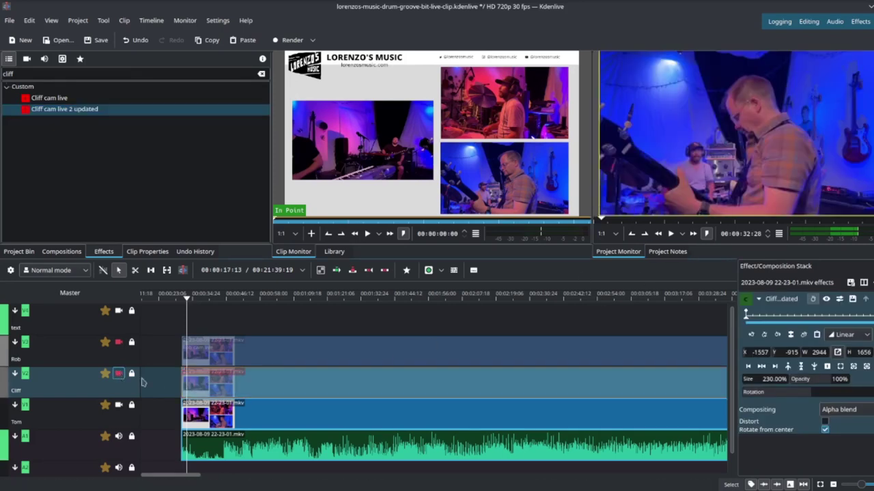
# Step: Apply the custom 'Tom cam live' effect to the Tom clip
pyautogui.click(318, 419)
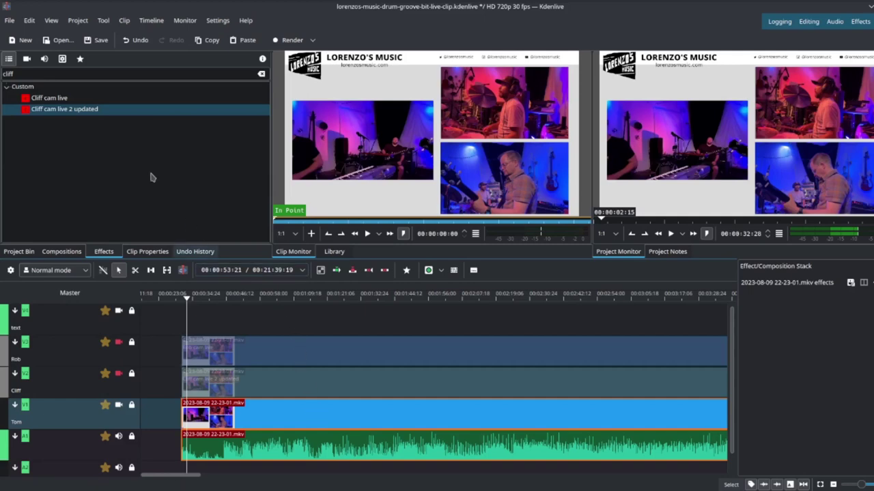
pyautogui.doubleClick(6, 74)
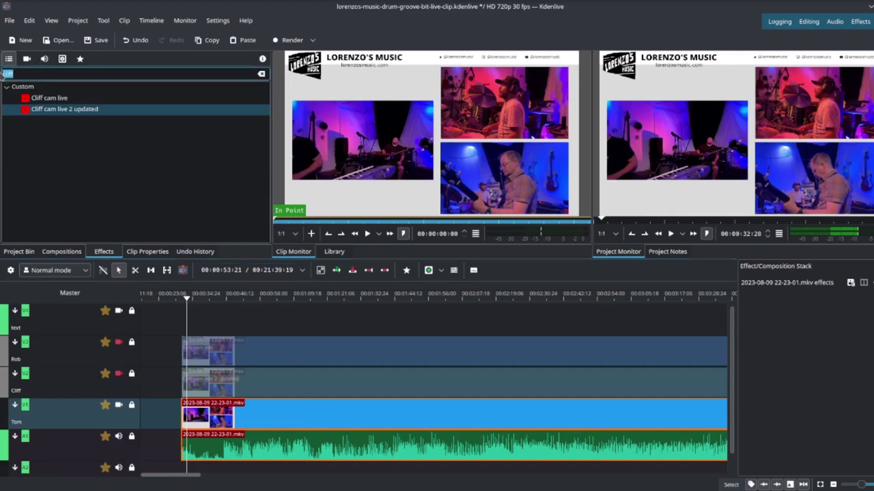
pyautogui.write('tom')
pyautogui.click(32, 91)
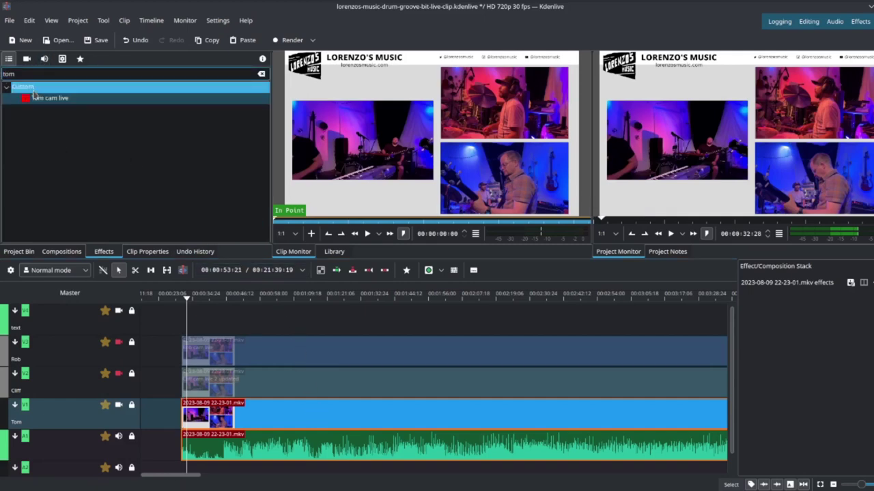
pyautogui.click(32, 98)
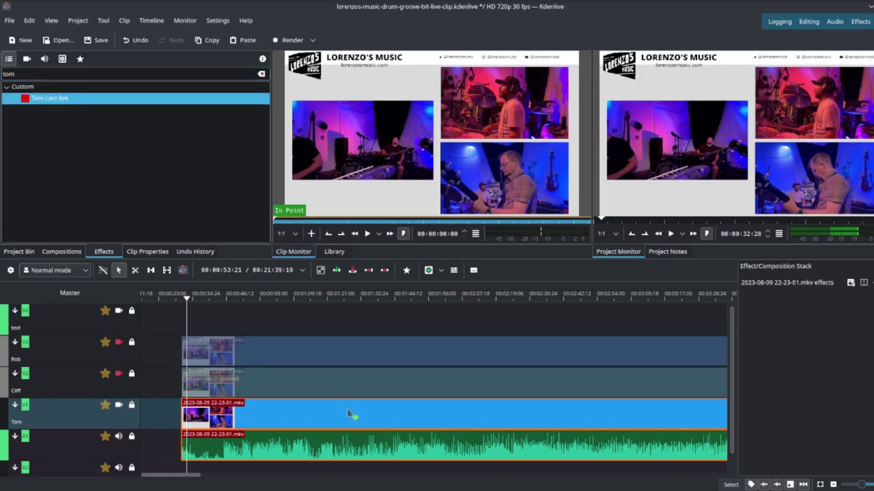
pyautogui.moveTo(248, 417); pyautogui.dragTo(244, 414)
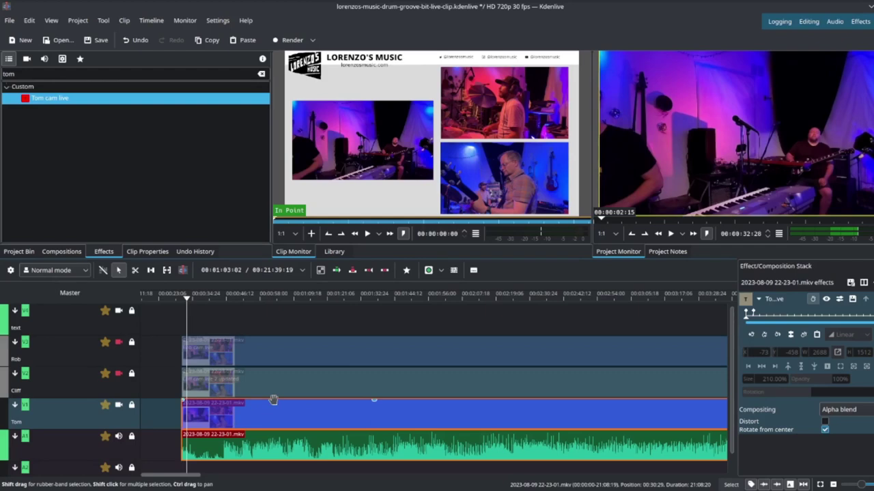
# Step: Make the Rob and Cliff tracks visible again with the playhead near 00:00:45:19
pyautogui.click(226, 300)
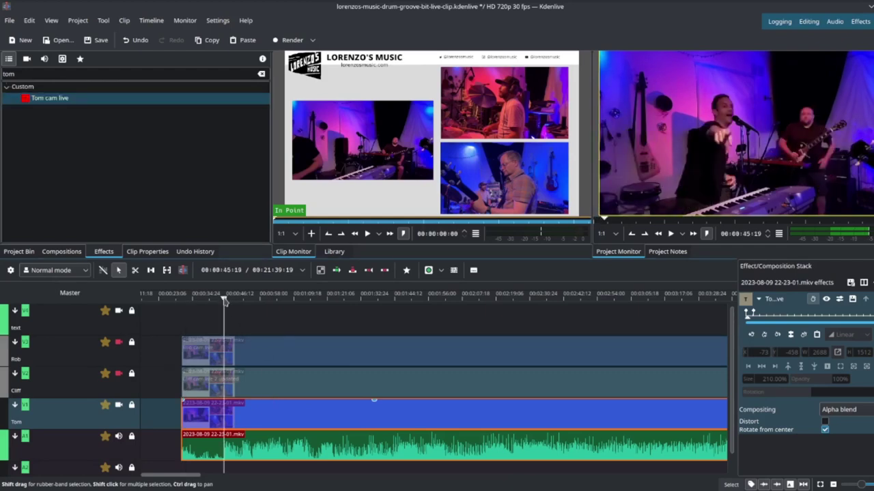
pyautogui.click(118, 373)
pyautogui.click(119, 342)
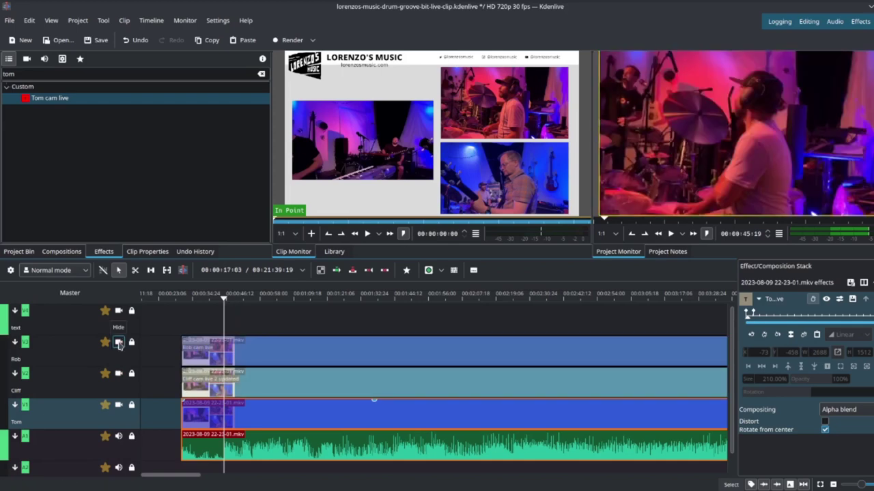
# Step: Group the Rob, Cliff and Tom camera clips and their audio into one unit
pyautogui.click(300, 358)
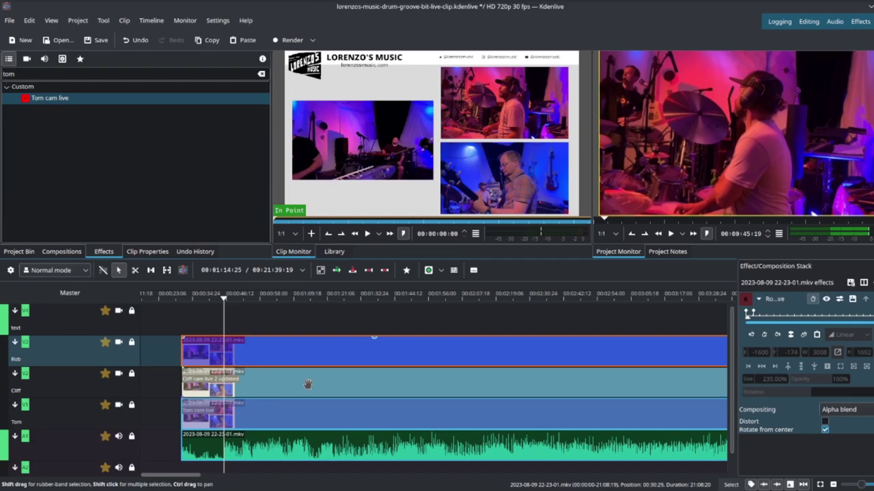
pyautogui.keyDown('shift'); pyautogui.click(307, 384); pyautogui.keyUp('shift')
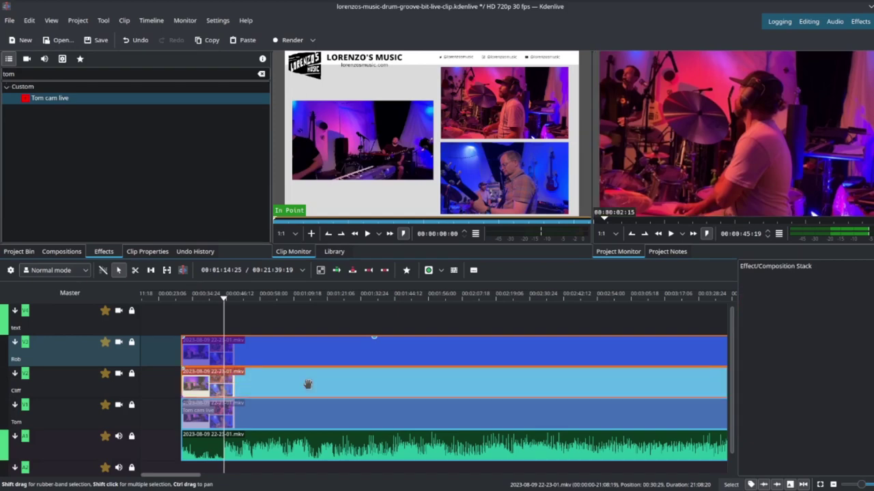
pyautogui.keyDown('shift'); pyautogui.click(307, 419); pyautogui.keyUp('shift')
pyautogui.rightClick(325, 345)
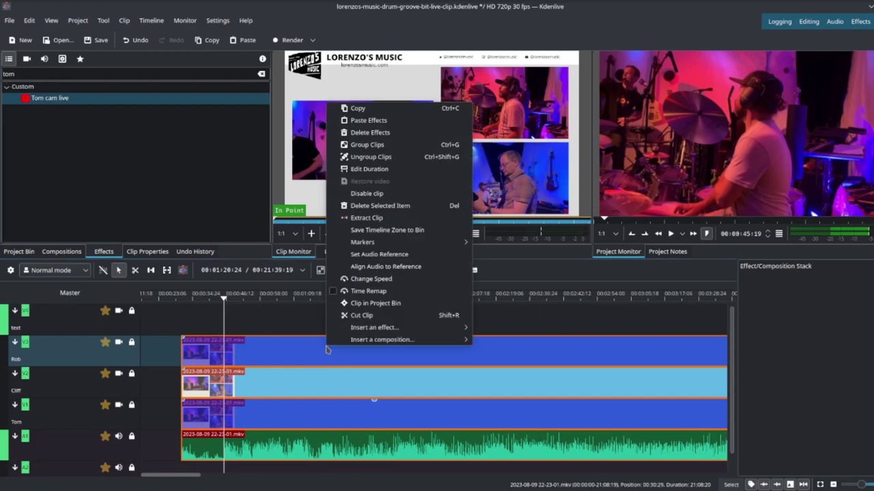
pyautogui.click(369, 145)
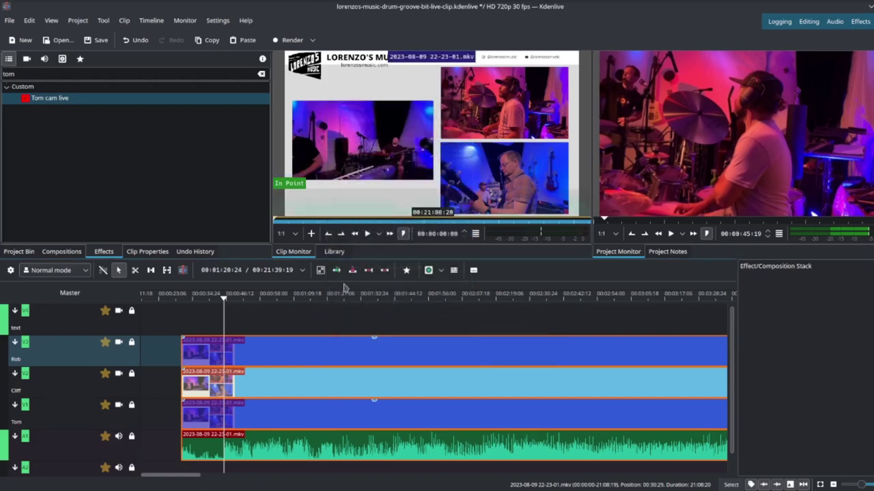
pyautogui.click(135, 271)
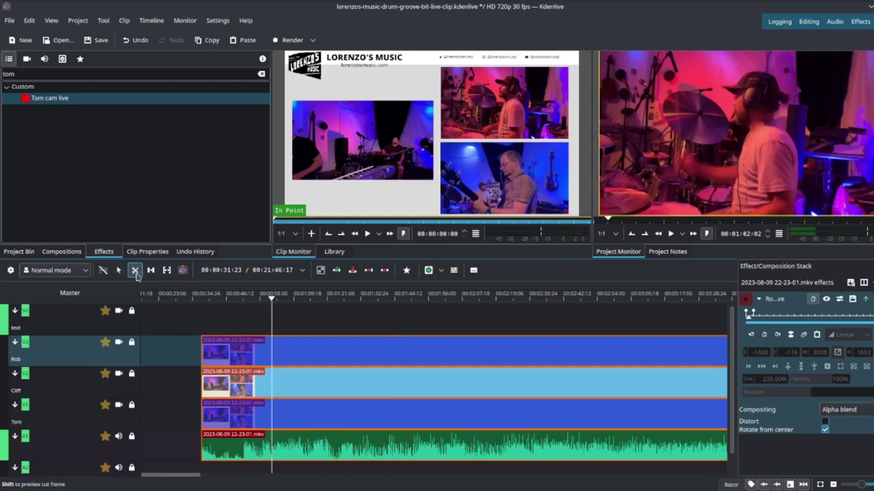
# Step: Split the grouped clips and delete everything before the cut
pyautogui.click(326, 363)
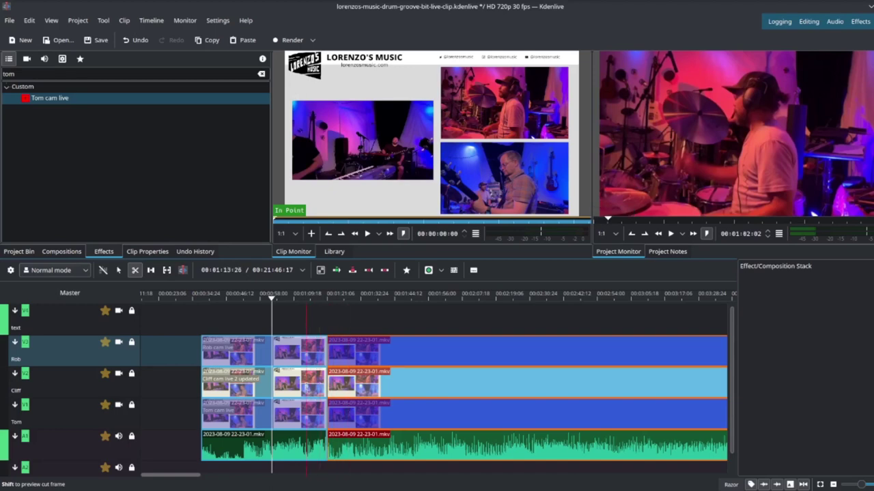
pyautogui.press('s')
pyautogui.click(301, 357)
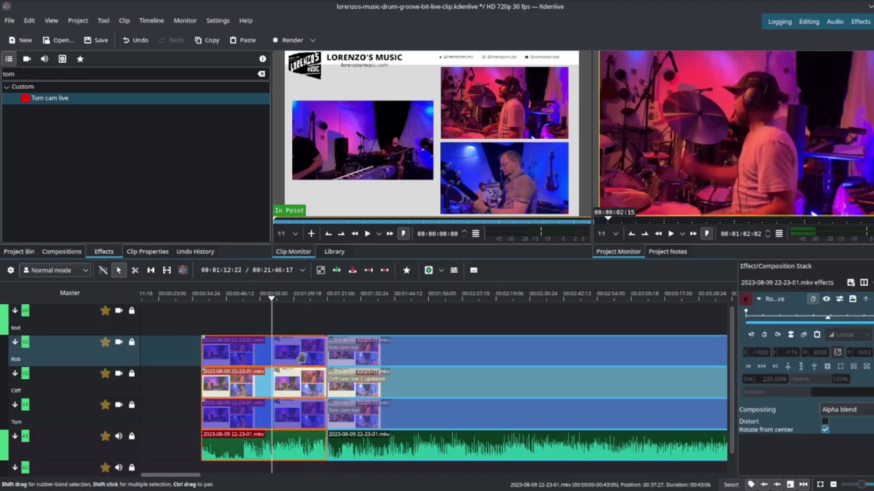
pyautogui.press('Delete')
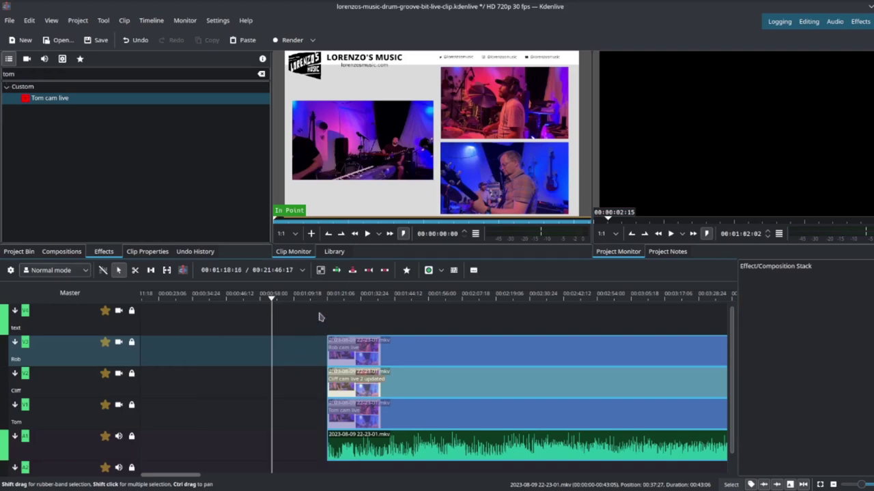
# Step: Ungroup the remaining camera clips and audio so each is selectable
pyautogui.moveTo(330, 300); pyautogui.dragTo(334, 301)
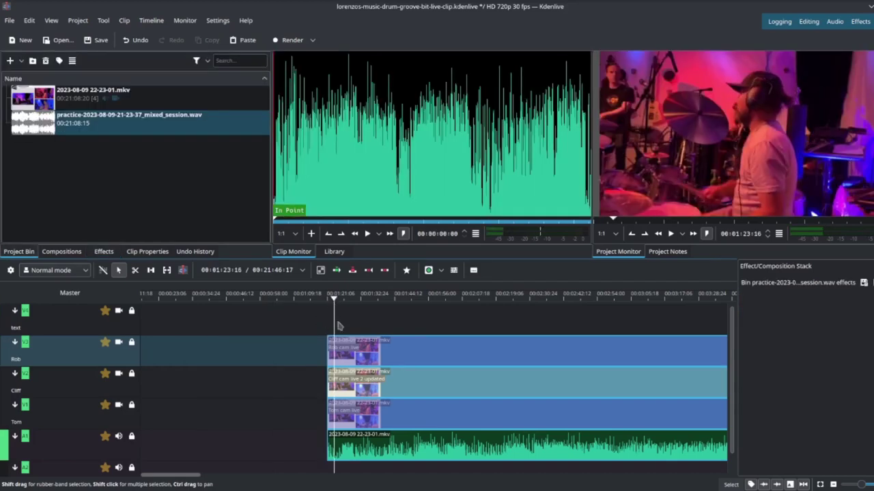
pyautogui.rightClick(372, 349)
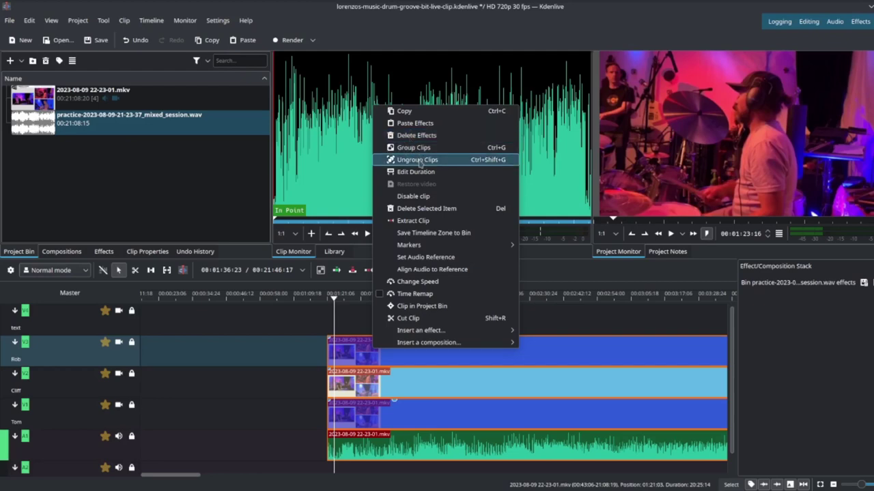
pyautogui.click(418, 159)
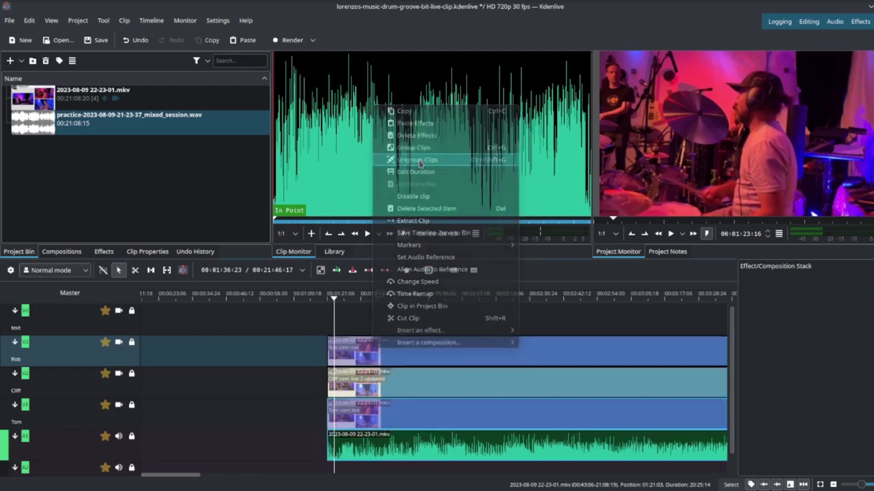
pyautogui.click(384, 353)
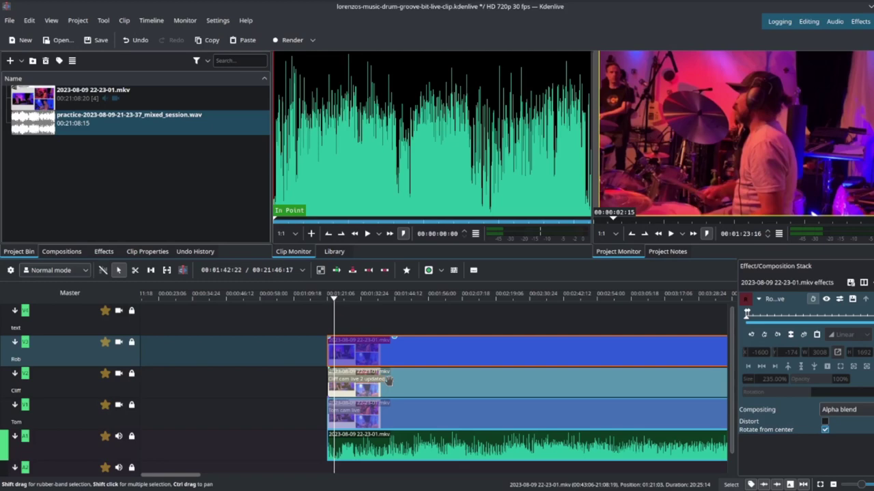
pyautogui.click(388, 380)
# Step: Trim the Rob and Cliff clips to start at 00:01:30:04 and preview the switch
pyautogui.click(391, 417)
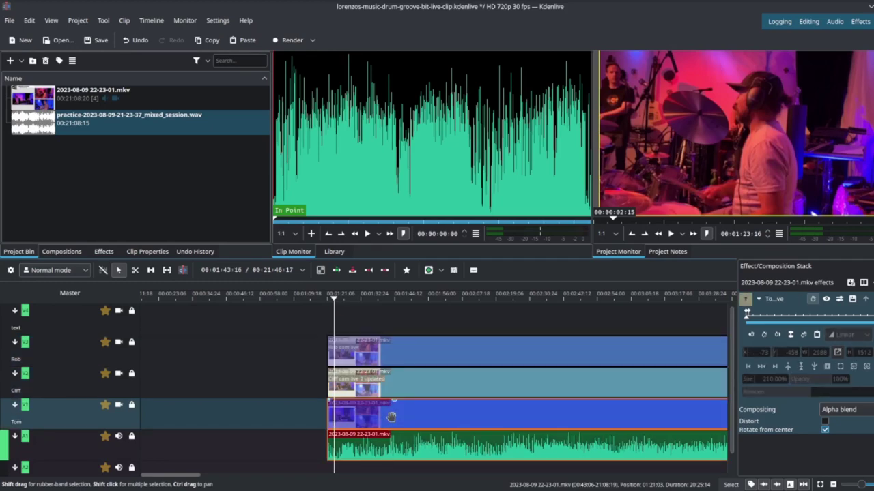
pyautogui.click(354, 303)
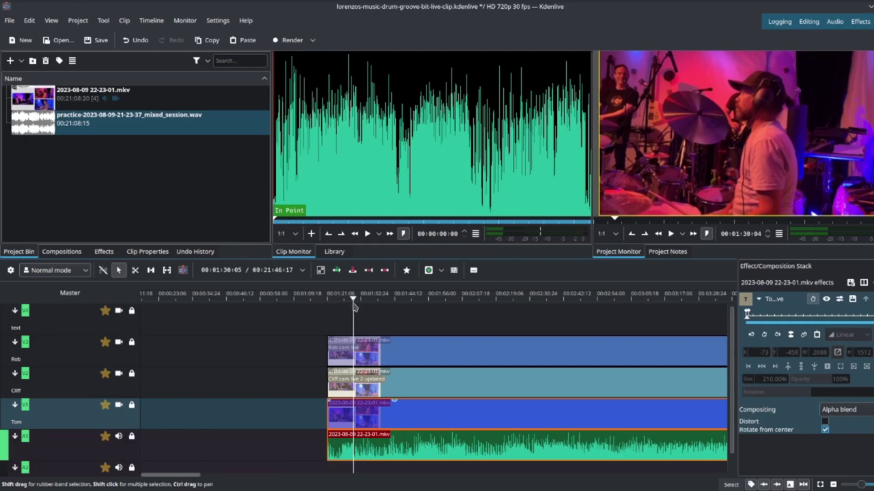
pyautogui.moveTo(332, 347); pyautogui.dragTo(354, 348)
pyautogui.moveTo(329, 379); pyautogui.dragTo(353, 377)
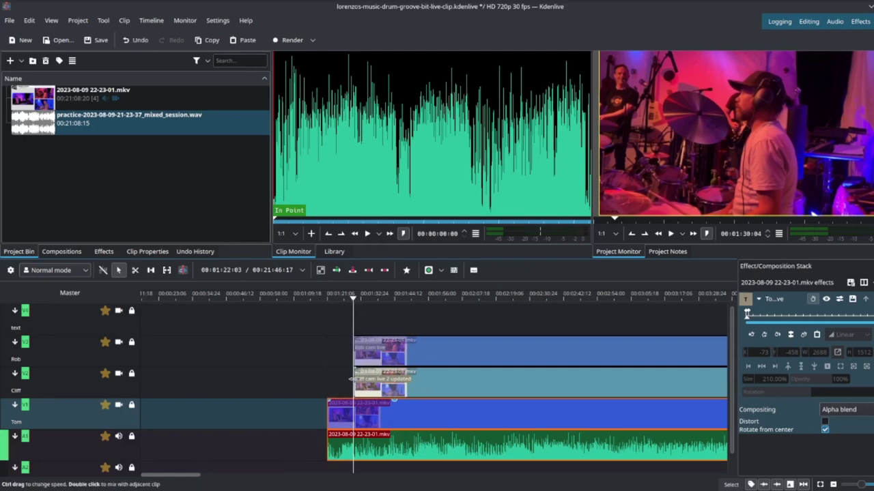
pyautogui.click(324, 303)
pyautogui.press('space')
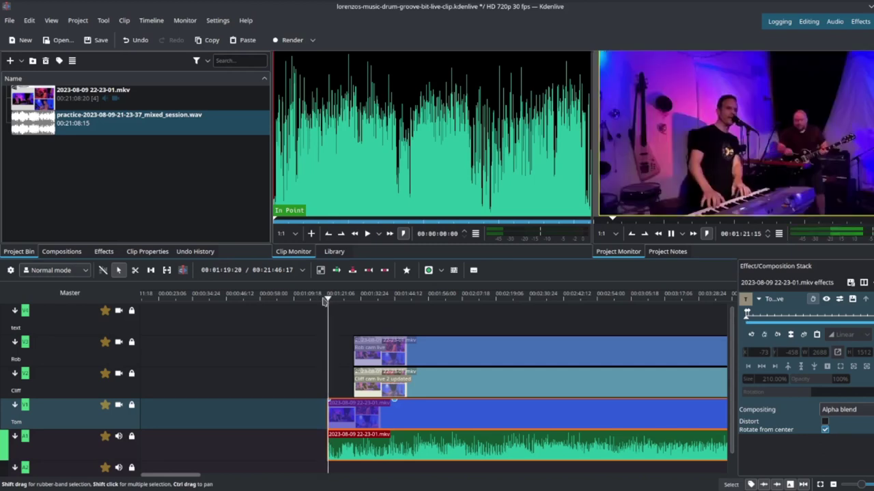
pyautogui.press('space')
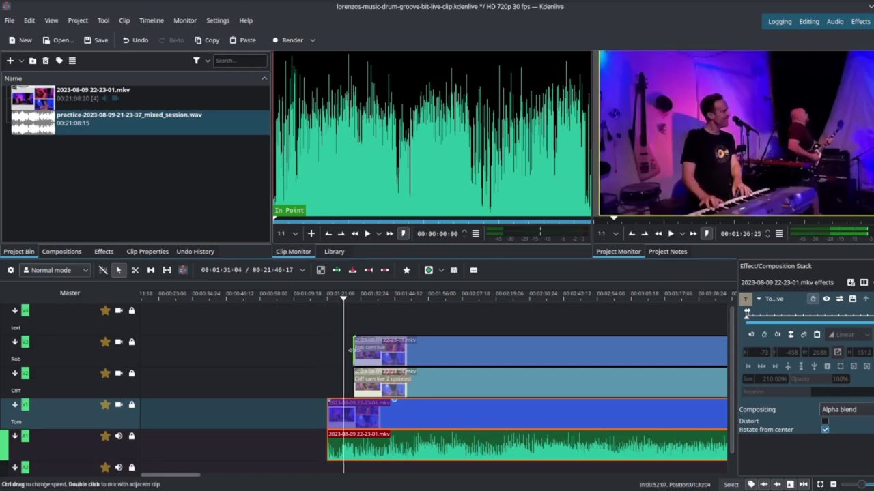
# Step: Start the Rob clip slightly earlier and replay to find the camera switch point
pyautogui.moveTo(348, 353); pyautogui.dragTo(341, 353)
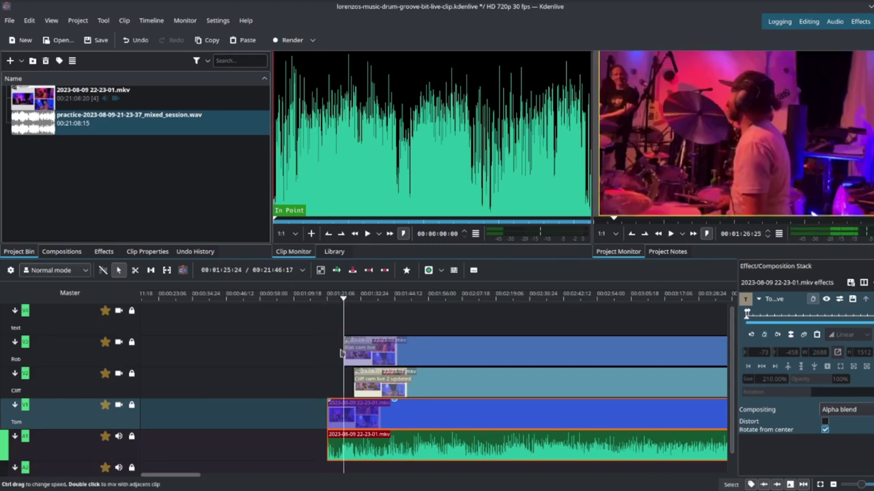
pyautogui.click(339, 303)
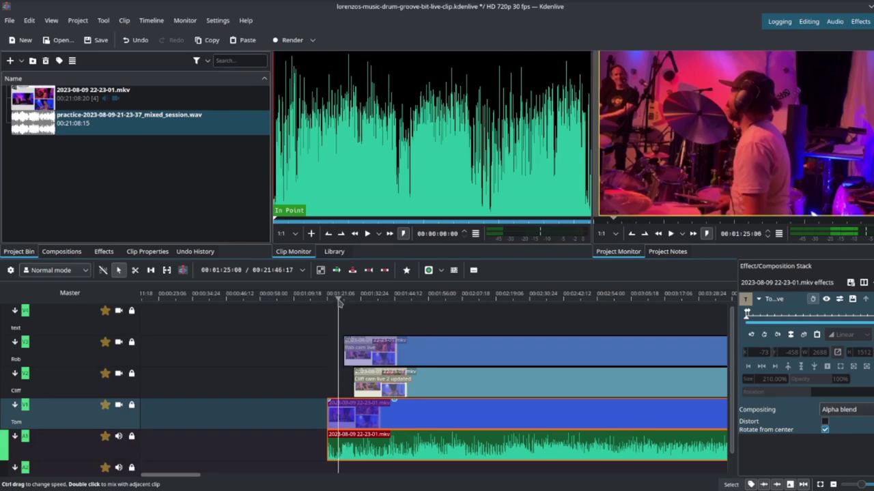
pyautogui.press('space')
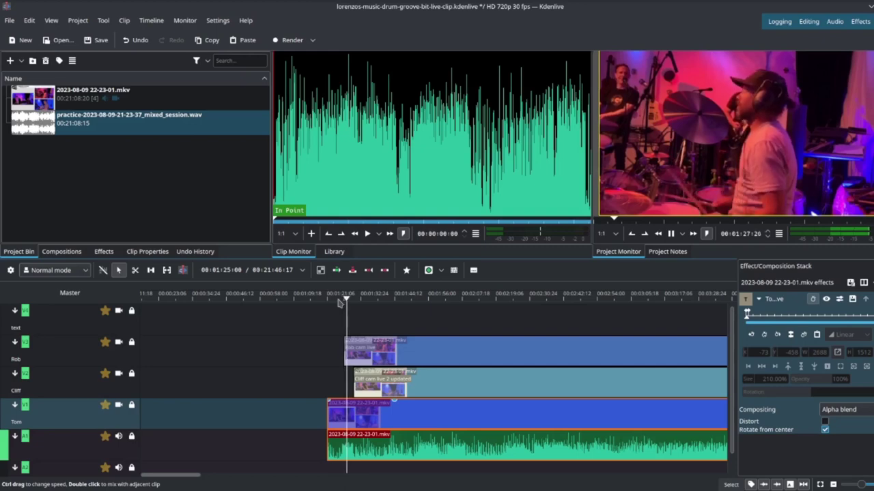
pyautogui.press('space')
# Step: Cut the Rob clip at the playhead, delay its right piece, and extend Cliff's clip earlier to fill the gap
pyautogui.press('x')
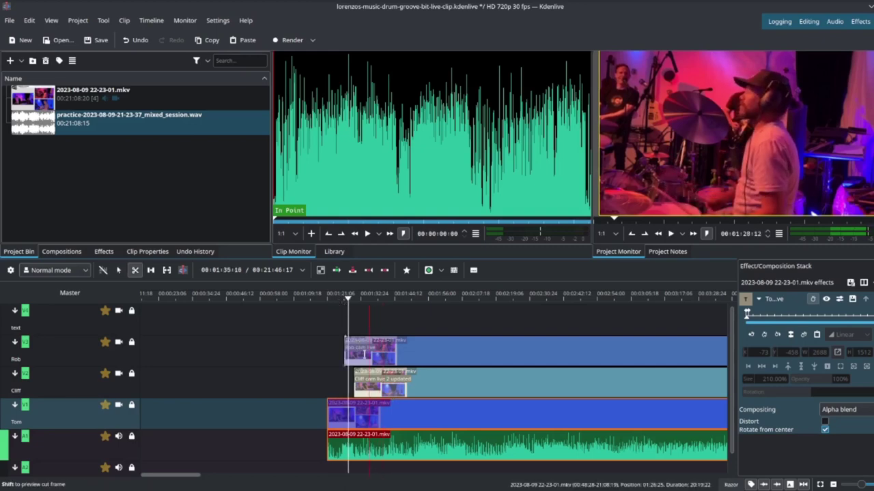
pyautogui.keyDown('ctrl'); pyautogui.scroll(3, 364, 355); pyautogui.keyUp('ctrl')
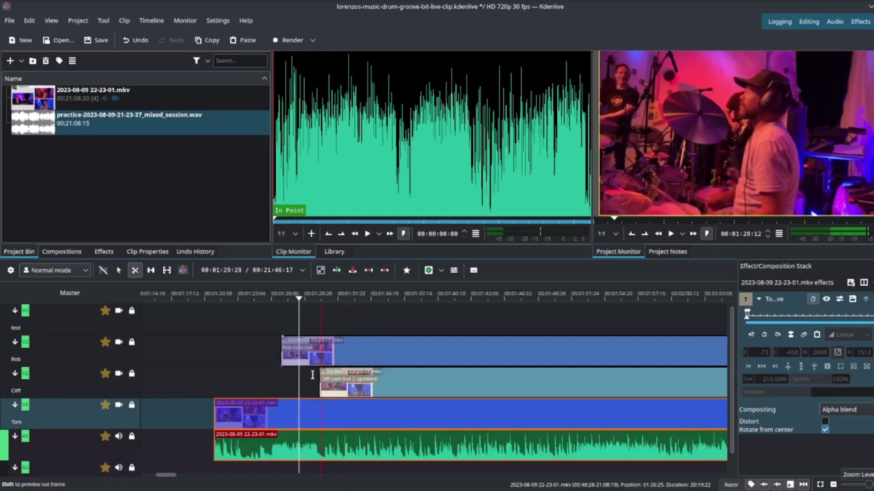
pyautogui.click(299, 352)
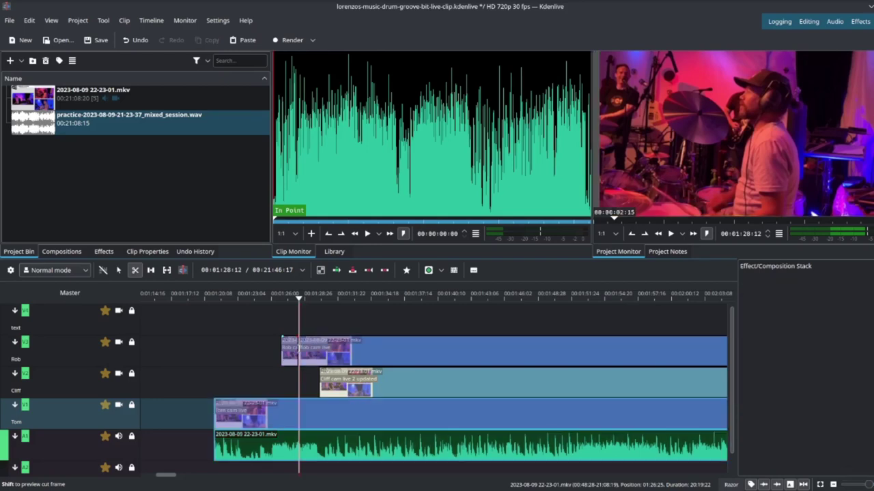
pyautogui.press('s')
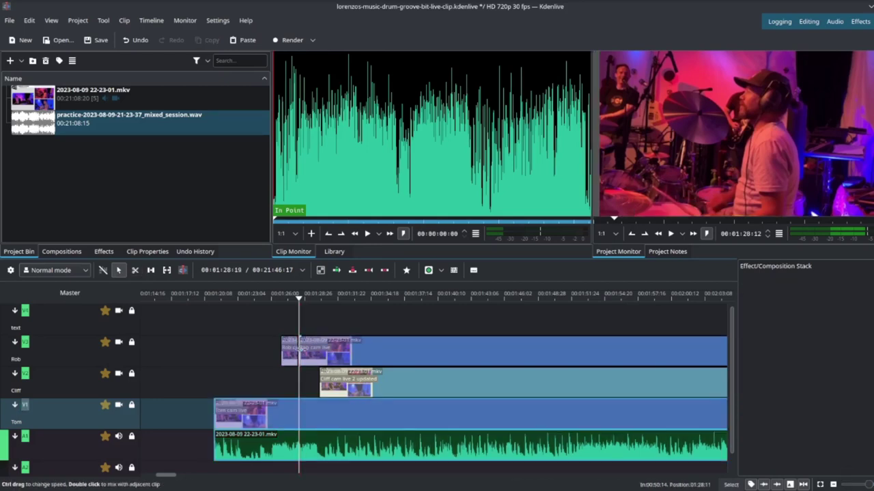
pyautogui.moveTo(299, 349); pyautogui.dragTo(318, 349)
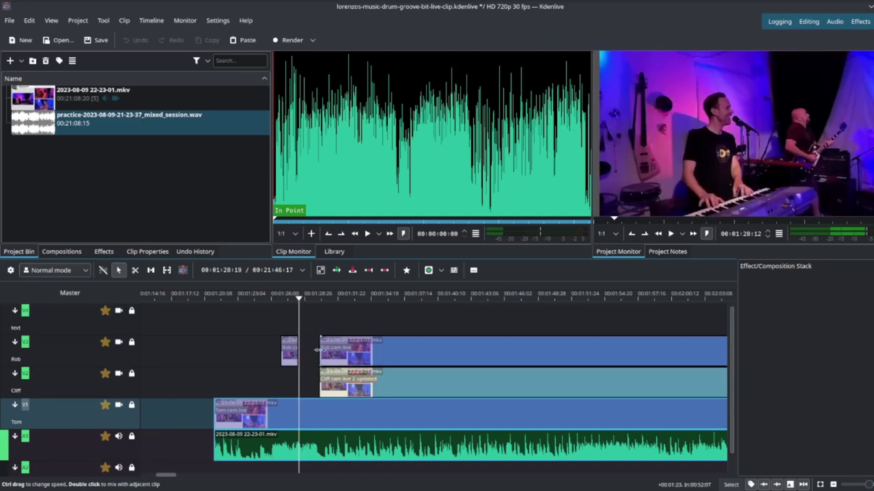
pyautogui.moveTo(320, 382); pyautogui.dragTo(299, 382)
pyautogui.press('space')
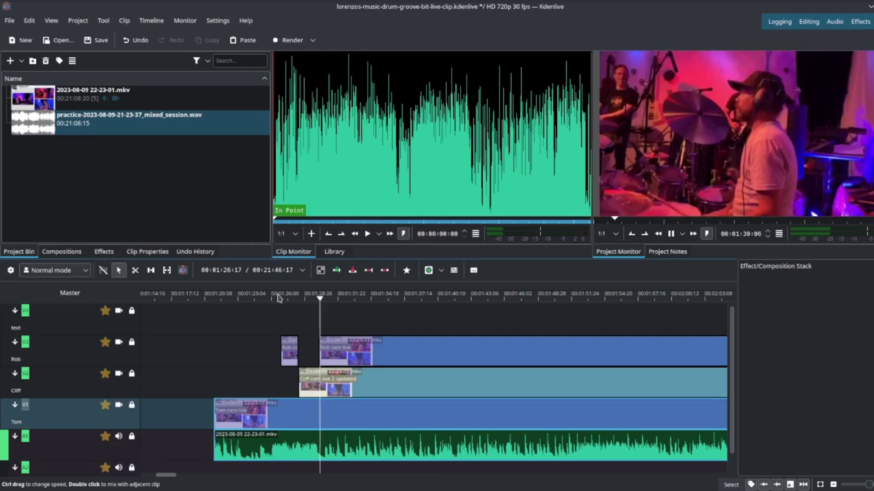
# Step: Cut the Rob clip at the next beat and move its right piece about three seconds later
pyautogui.press('space')
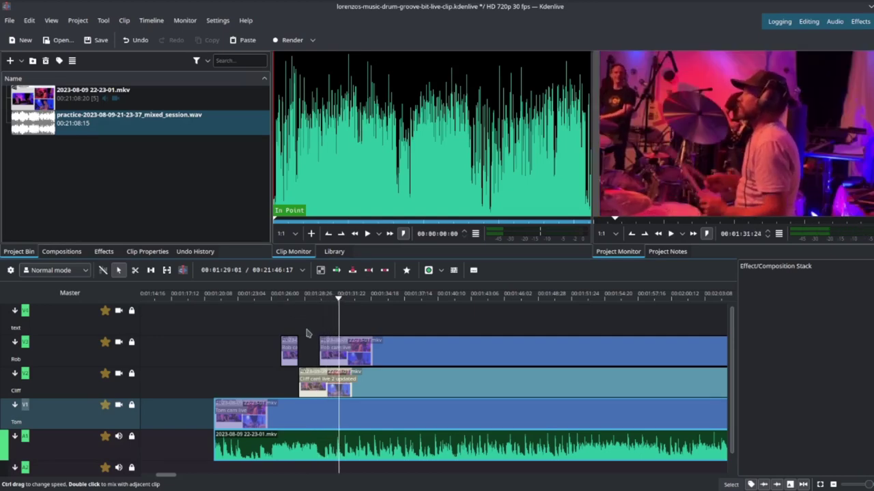
pyautogui.press('x')
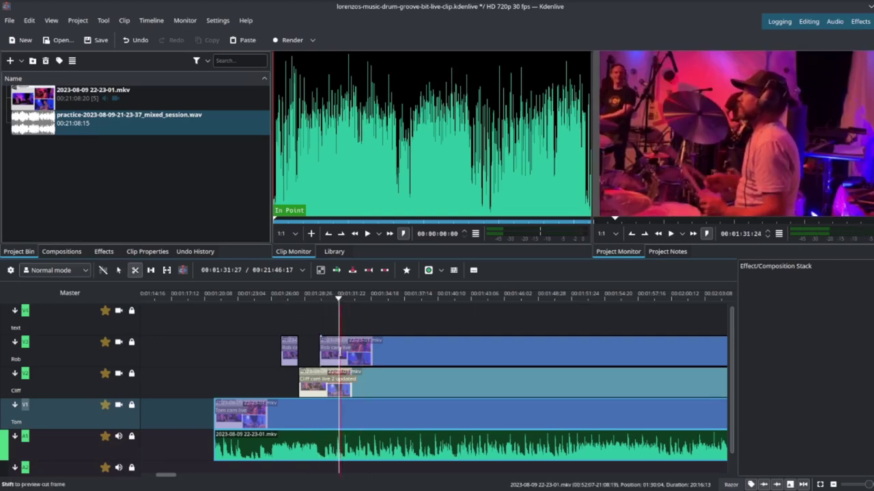
pyautogui.click(339, 352)
pyautogui.press('s')
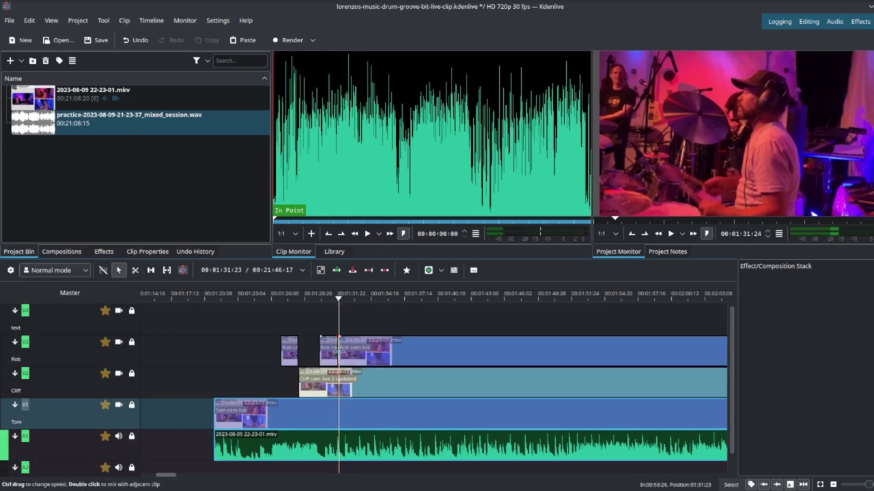
pyautogui.moveTo(336, 352); pyautogui.dragTo(374, 348)
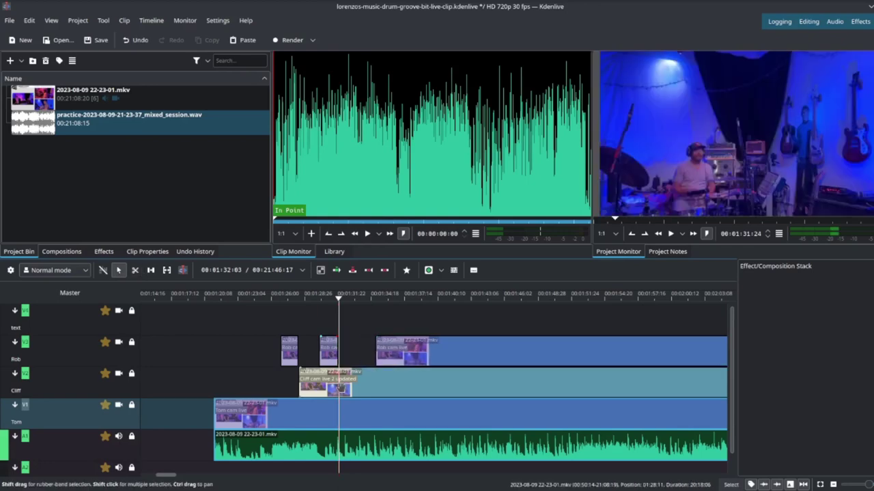
# Step: Cut the Cliff clip, push its right piece later, and nudge Rob's clip slightly earlier
pyautogui.press('x')
pyautogui.click(334, 382)
pyautogui.press('s')
pyautogui.moveTo(334, 382); pyautogui.dragTo(354, 383)
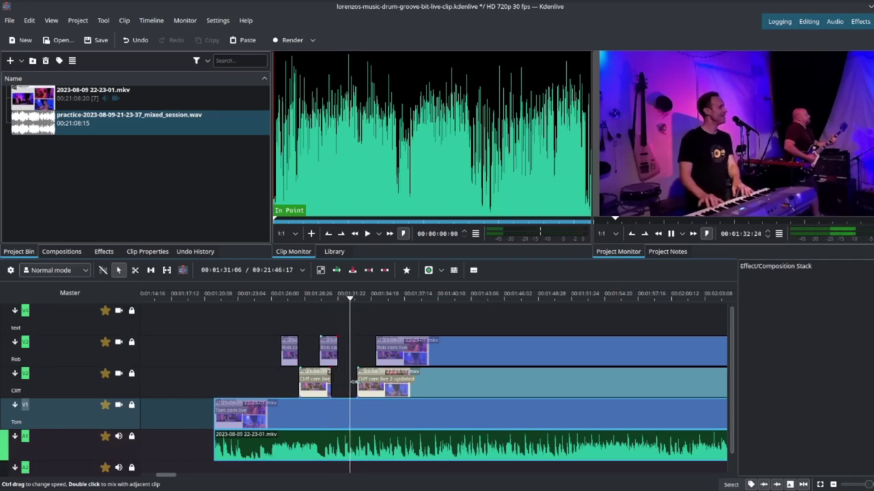
pyautogui.press('space')
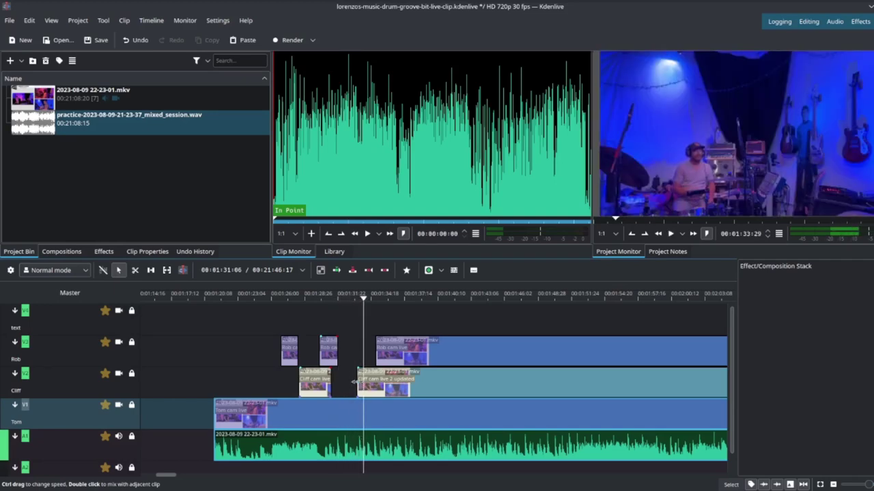
pyautogui.moveTo(354, 382); pyautogui.dragTo(399, 382)
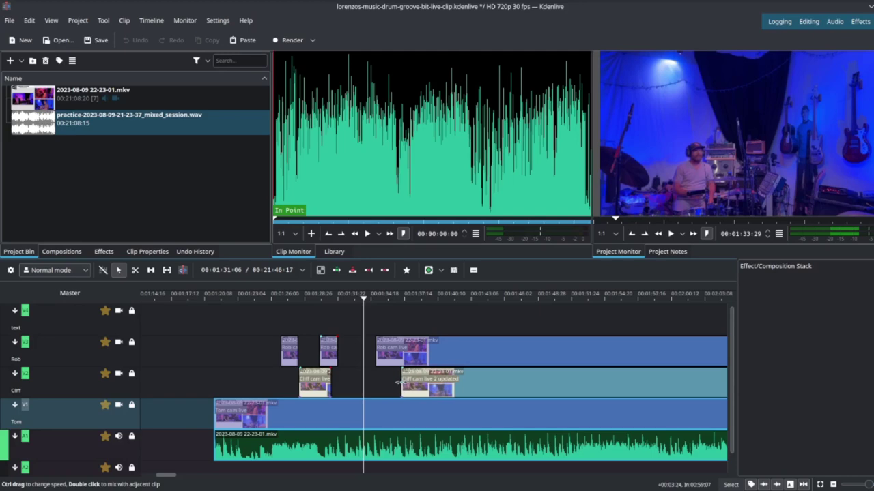
pyautogui.moveTo(376, 350); pyautogui.dragTo(365, 351)
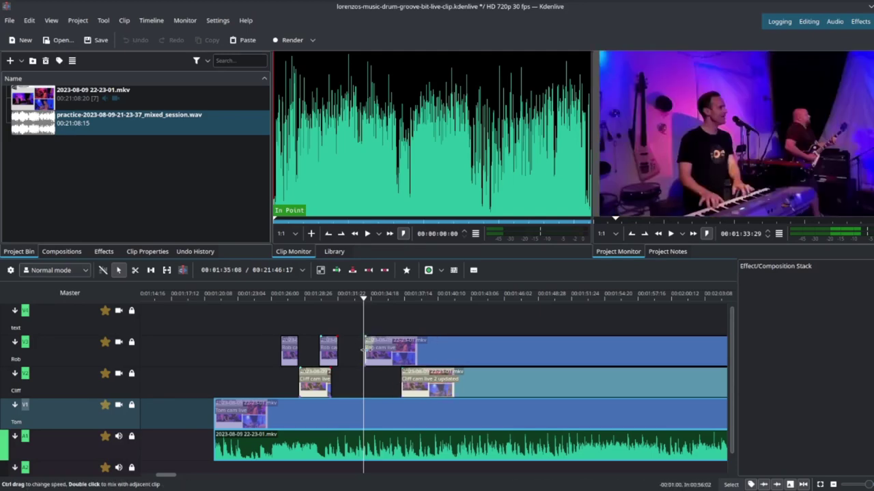
pyautogui.press('space')
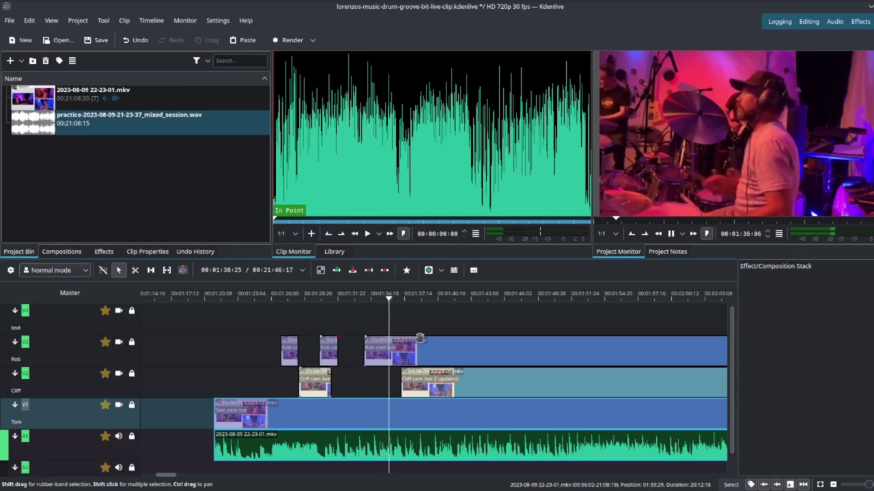
pyautogui.press('space')
# Step: Cut Rob then Cliff at the next beats, shifting their right pieces later to line up
pyautogui.hotkey('shift', 'r')
pyautogui.moveTo(407, 350); pyautogui.dragTo(448, 350)
pyautogui.press('space')
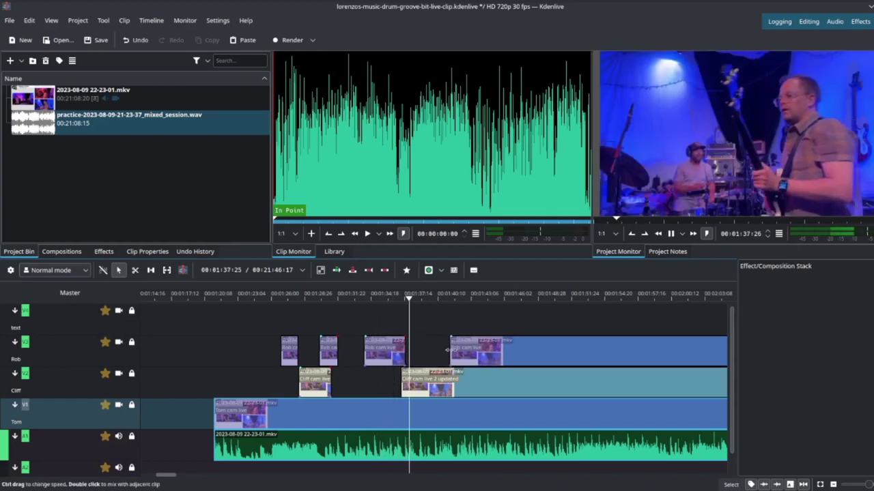
pyautogui.press('space')
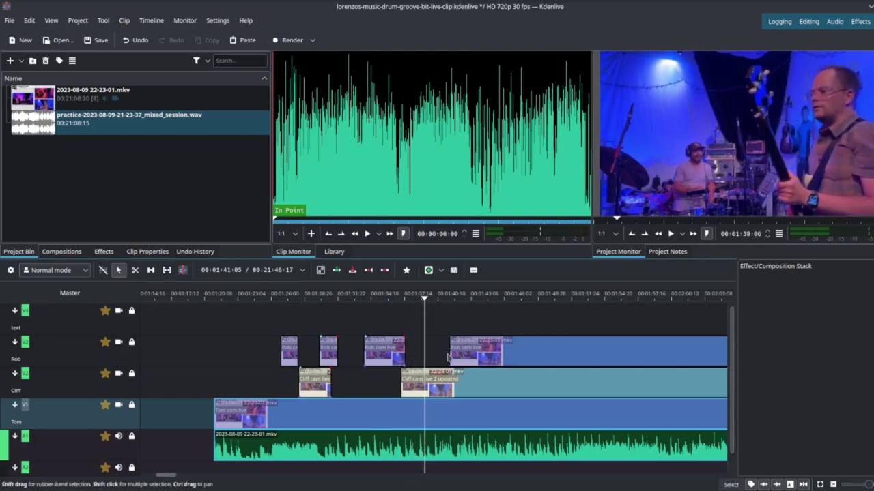
pyautogui.press('x')
pyautogui.click(425, 382)
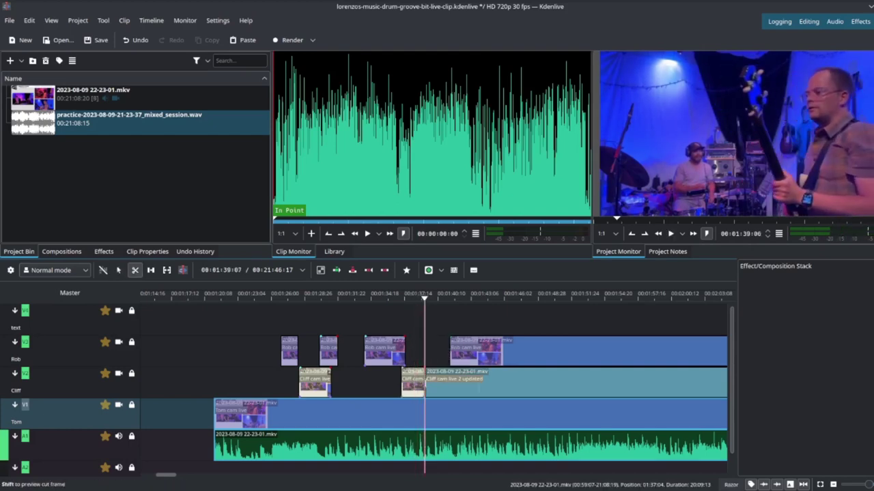
pyautogui.press('s')
pyautogui.moveTo(427, 383); pyautogui.dragTo(447, 384)
pyautogui.press('space')
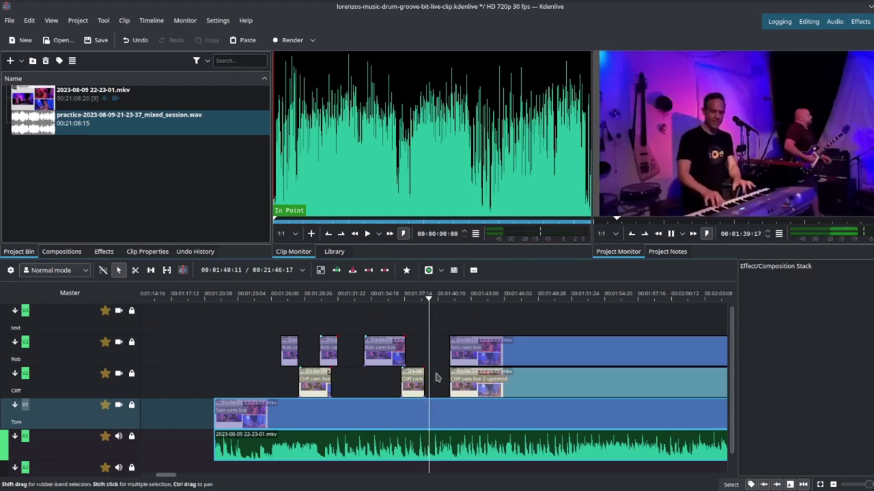
pyautogui.press('space')
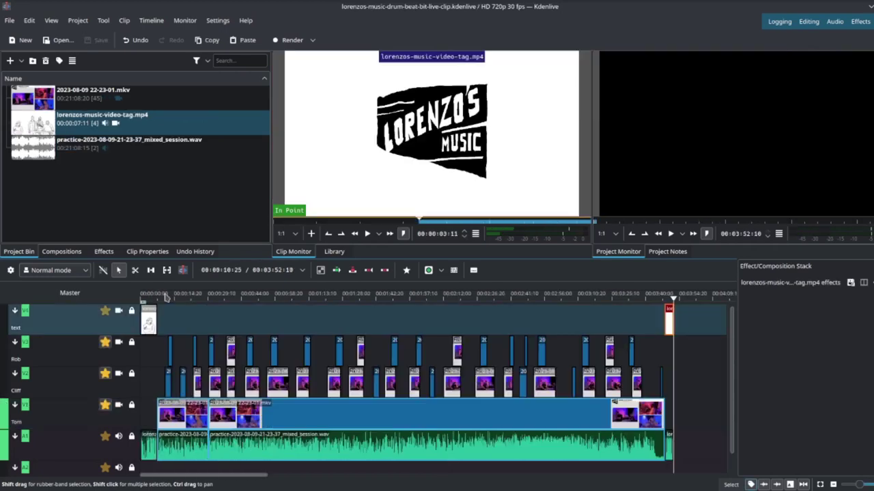
# Step: Select all timeline clips, zoom in, and preview frames at about 8, 11, 17 and 54 seconds
pyautogui.click(162, 298)
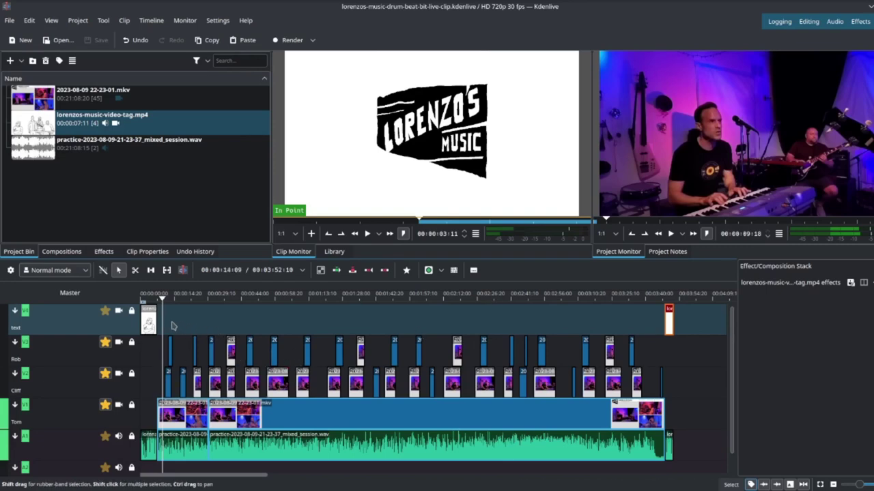
pyautogui.moveTo(217, 334); pyautogui.dragTo(675, 431)
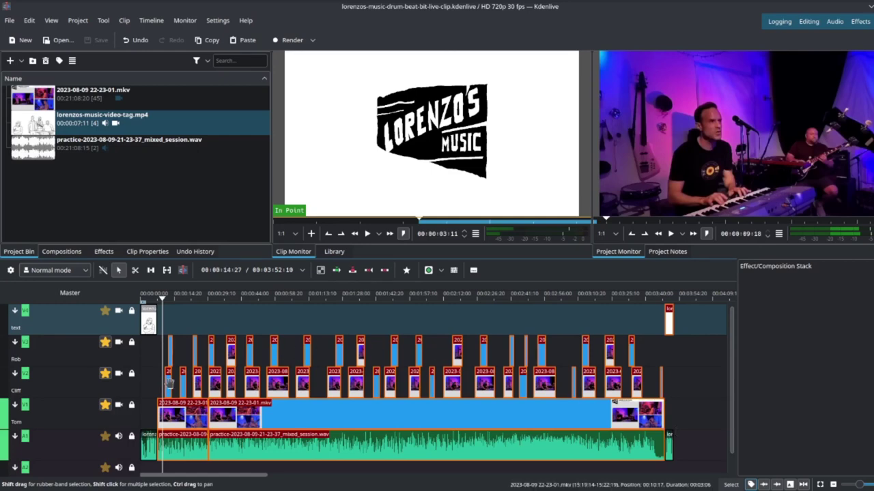
pyautogui.scroll(5, 168, 384)
pyautogui.scroll(4, 168, 384)
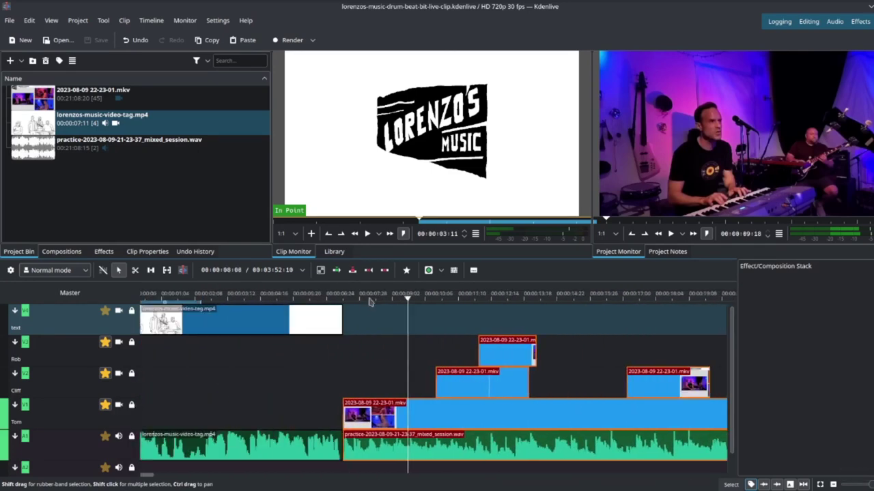
pyautogui.click(369, 301)
pyautogui.click(447, 301)
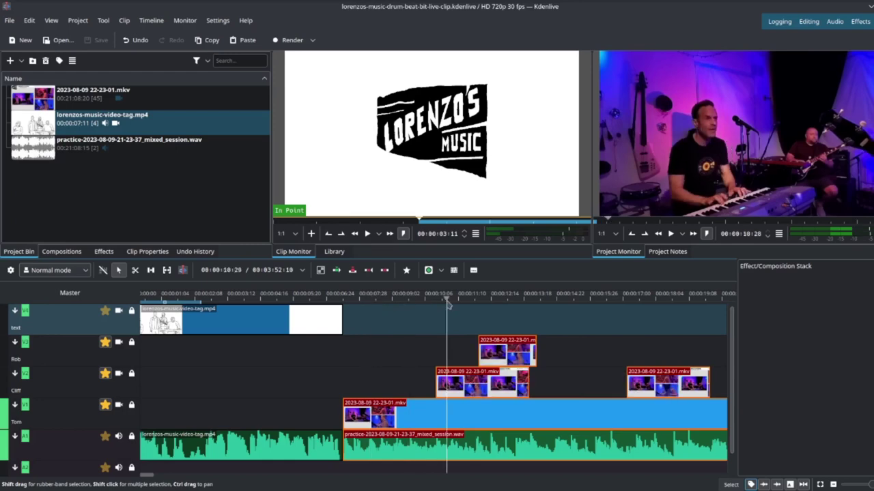
pyautogui.click(502, 301)
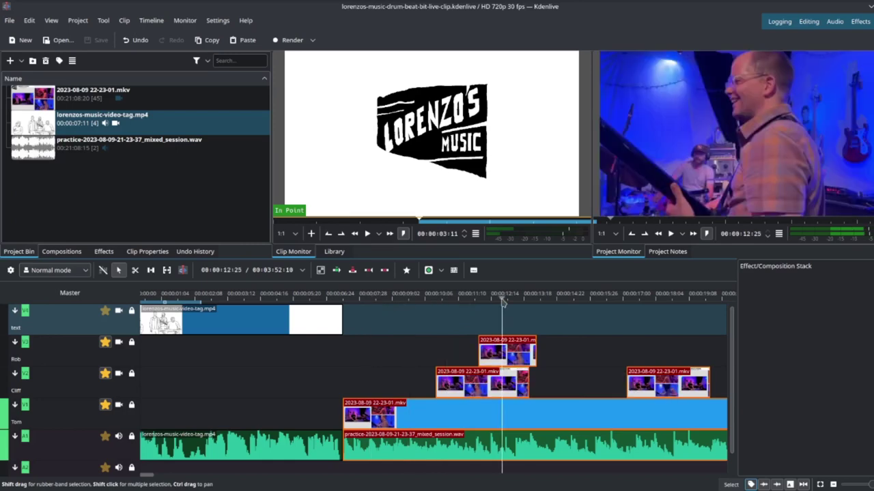
pyautogui.click(648, 301)
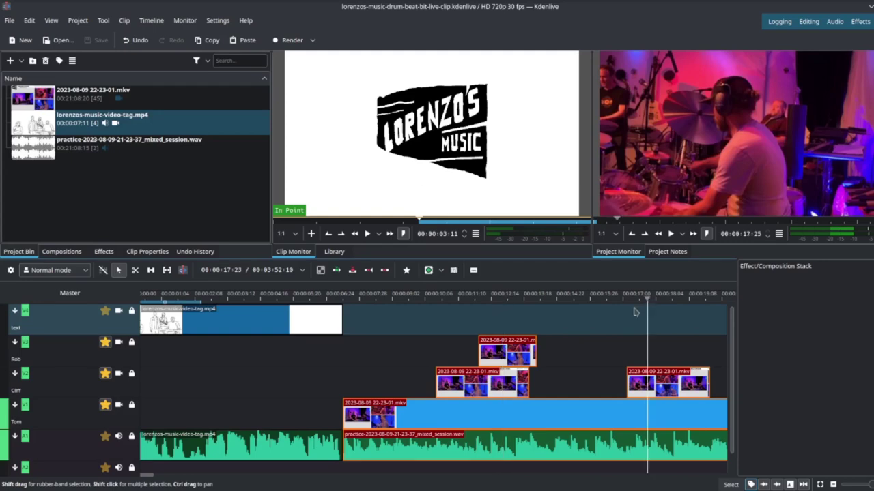
pyautogui.hscroll(10, 569, 341)
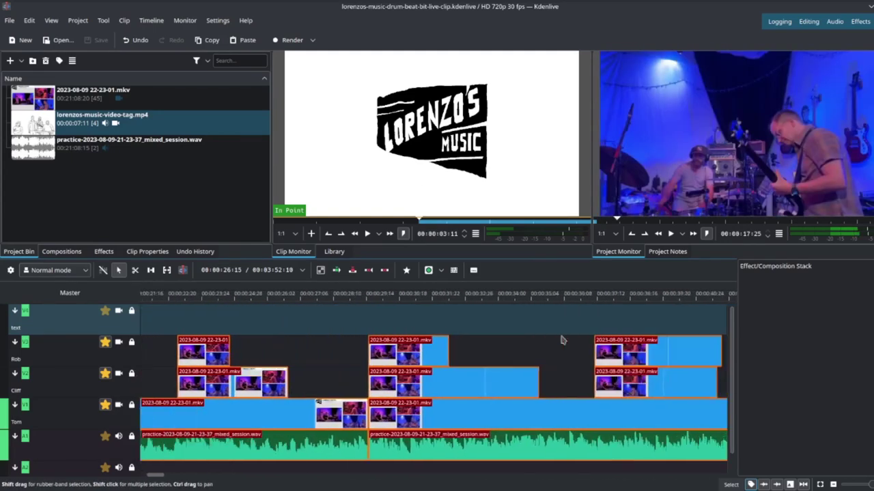
pyautogui.hscroll(10, 561, 340)
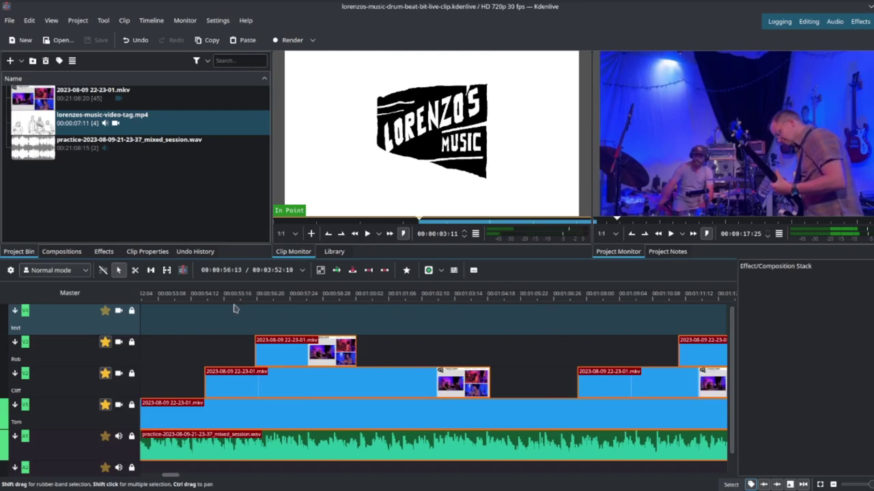
pyautogui.click(178, 303)
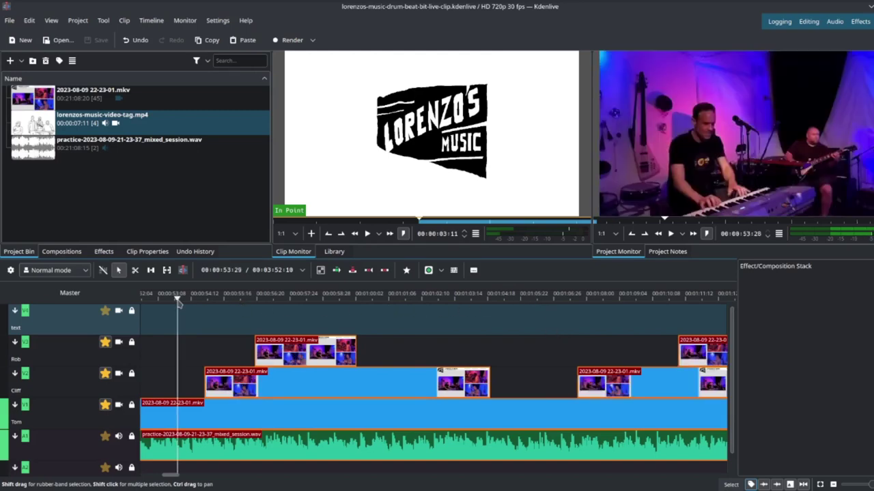